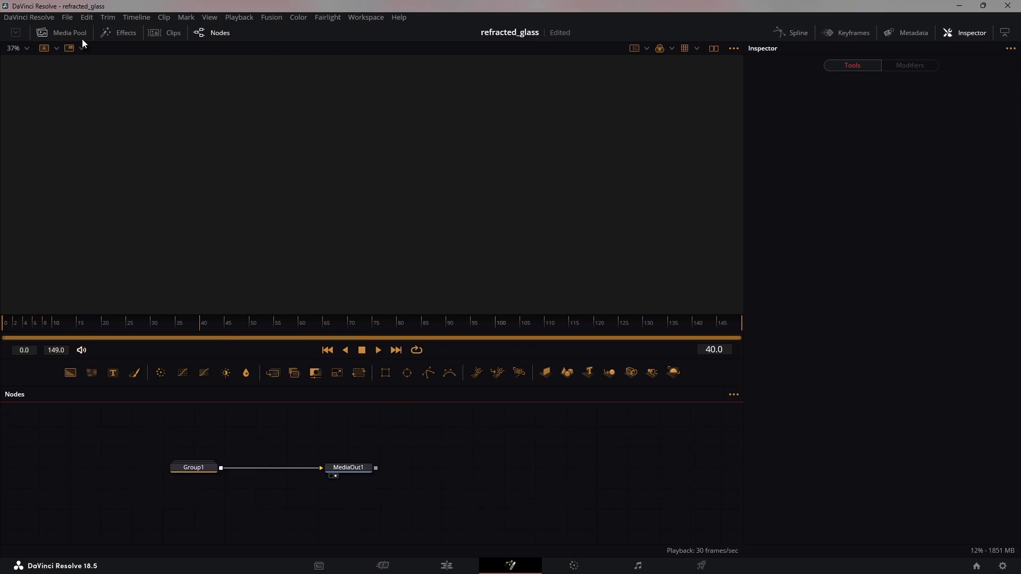
# Step: Add the goat photo from the media pool as a node in the composition and display it in the viewer
pyautogui.click(69, 33)
pyautogui.moveTo(189, 75); pyautogui.dragTo(531, 469)
pyautogui.click(65, 34)
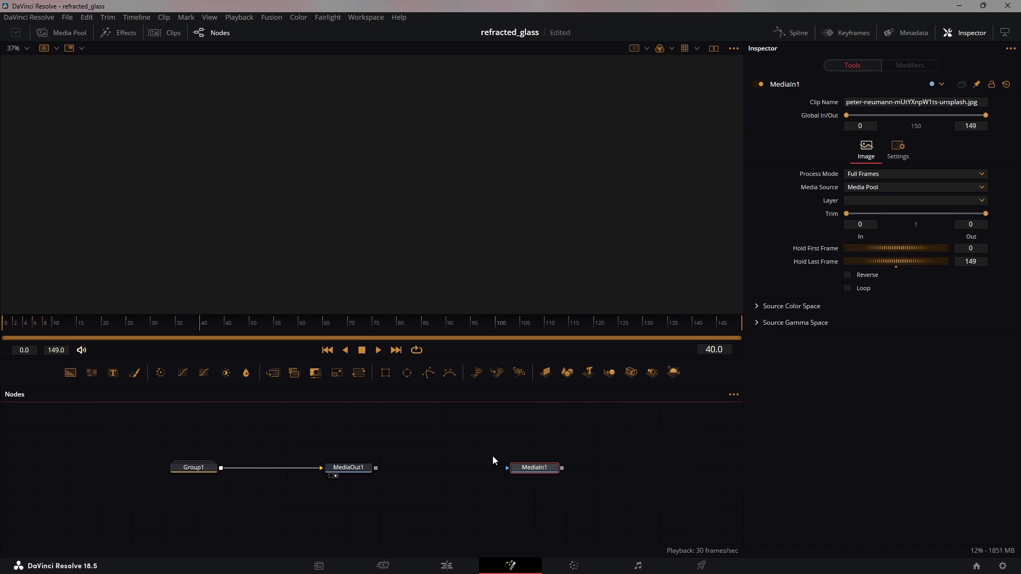
pyautogui.press('1')
pyautogui.scroll(3, 589, 490)
pyautogui.moveTo(532, 492); pyautogui.dragTo(388, 470)
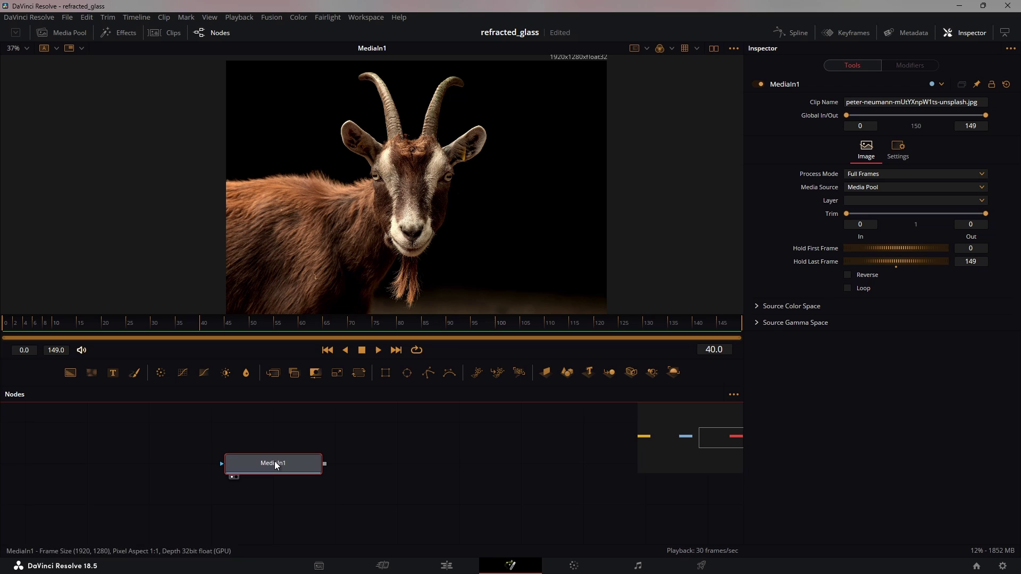
# Step: Add a Displace node after MediaIn1 and display its output in the viewer
pyautogui.hotkey('shift', 'space')
pyautogui.write('disp')
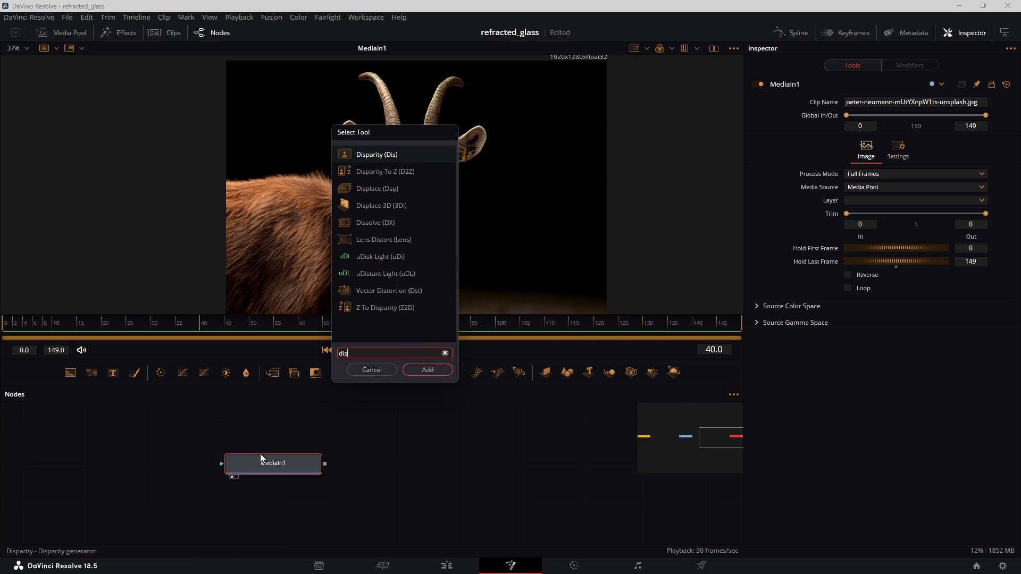
pyautogui.press('Down')
pyautogui.press('Down')
pyautogui.press('Return')
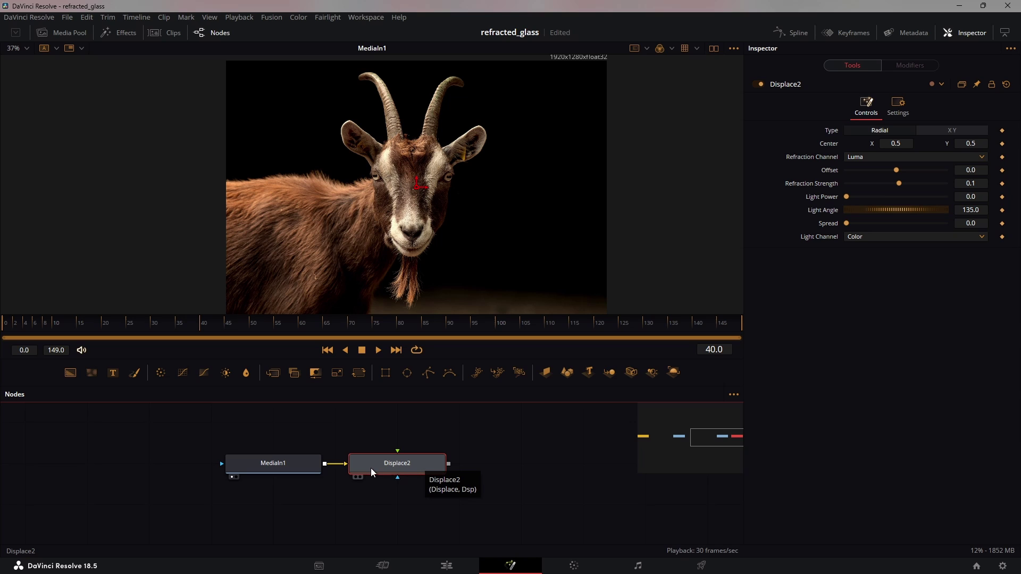
pyautogui.moveTo(395, 468); pyautogui.dragTo(419, 291)
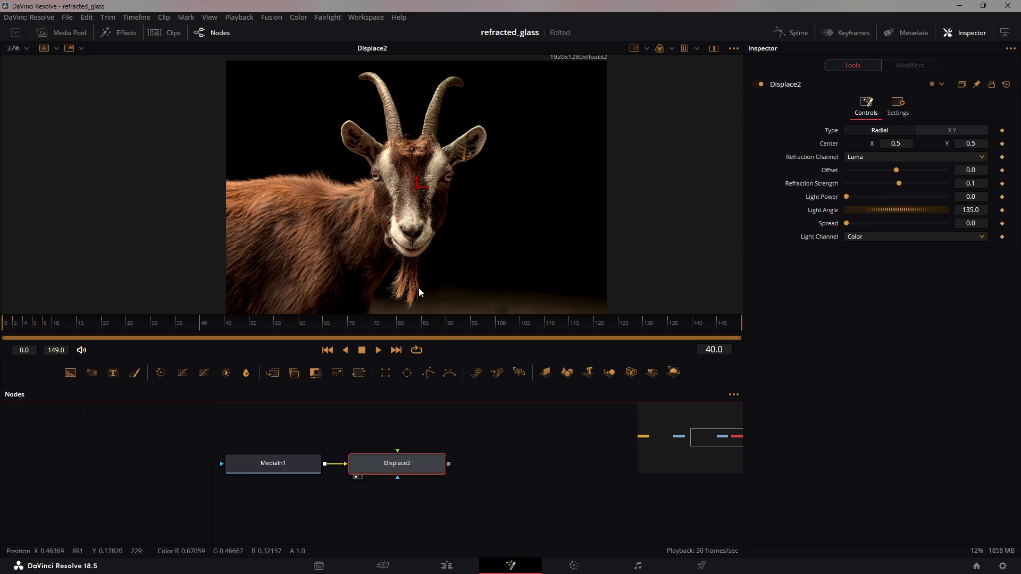
pyautogui.moveTo(432, 505)
pyautogui.mouseDown()
pyautogui.moveTo(471, 482)
pyautogui.moveTo(445, 495)
pyautogui.mouseUp()
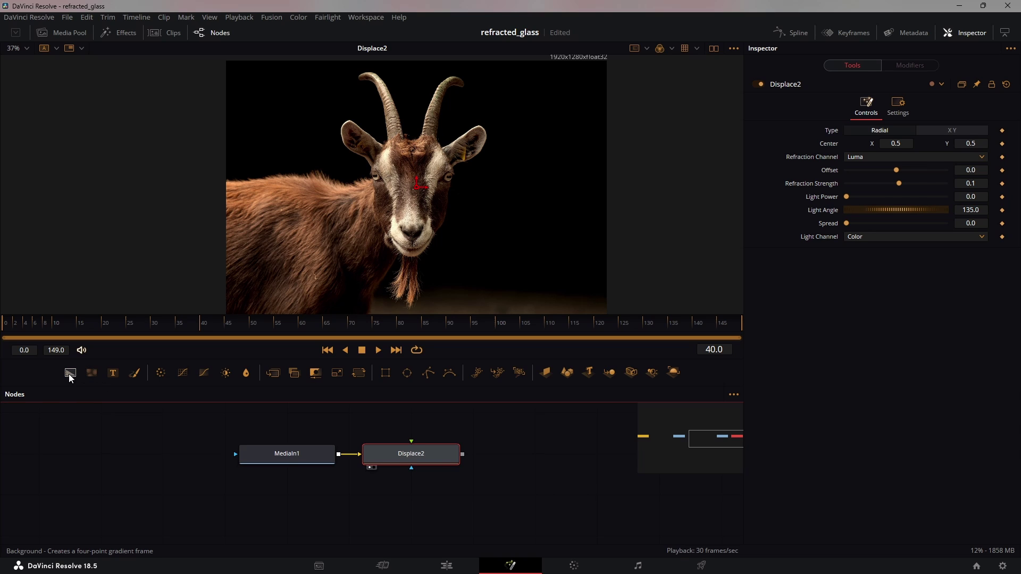
# Step: Add a separate Background node, display it in the viewer, and disable its Auto Resolution to reduce its width to 89
pyautogui.moveTo(70, 372); pyautogui.dragTo(339, 243)
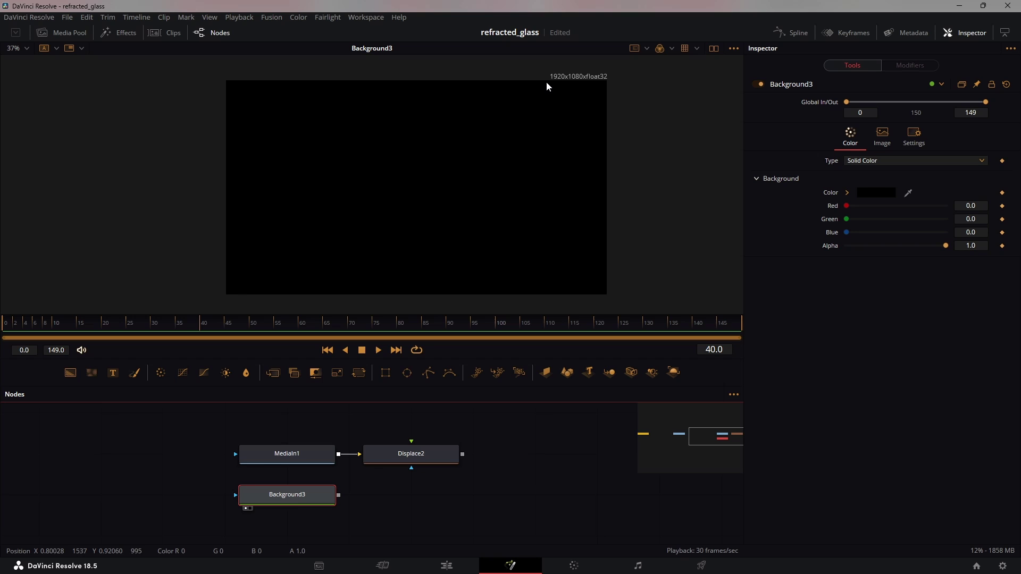
pyautogui.click(887, 142)
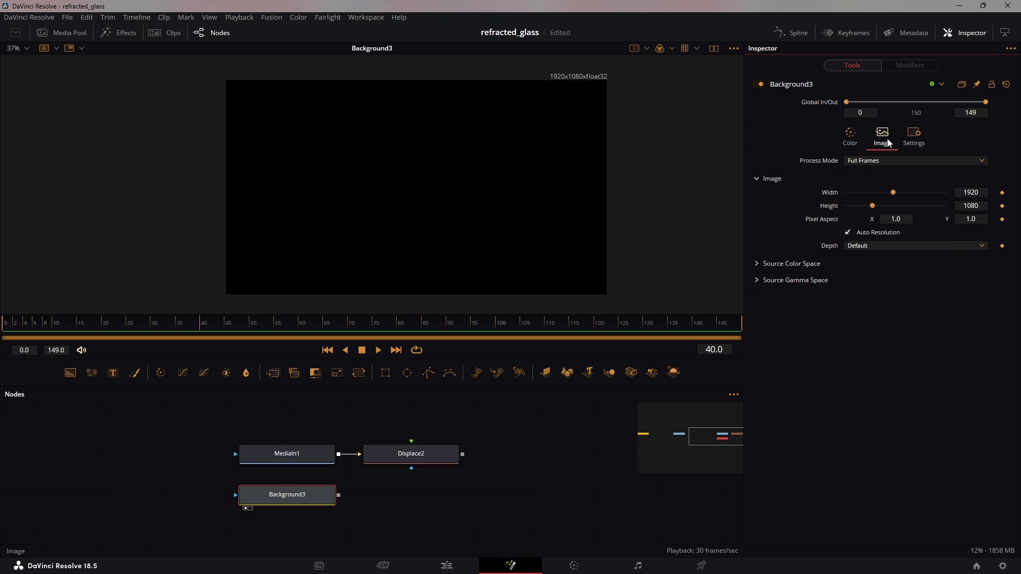
pyautogui.click(848, 233)
pyautogui.moveTo(893, 194); pyautogui.dragTo(847, 189)
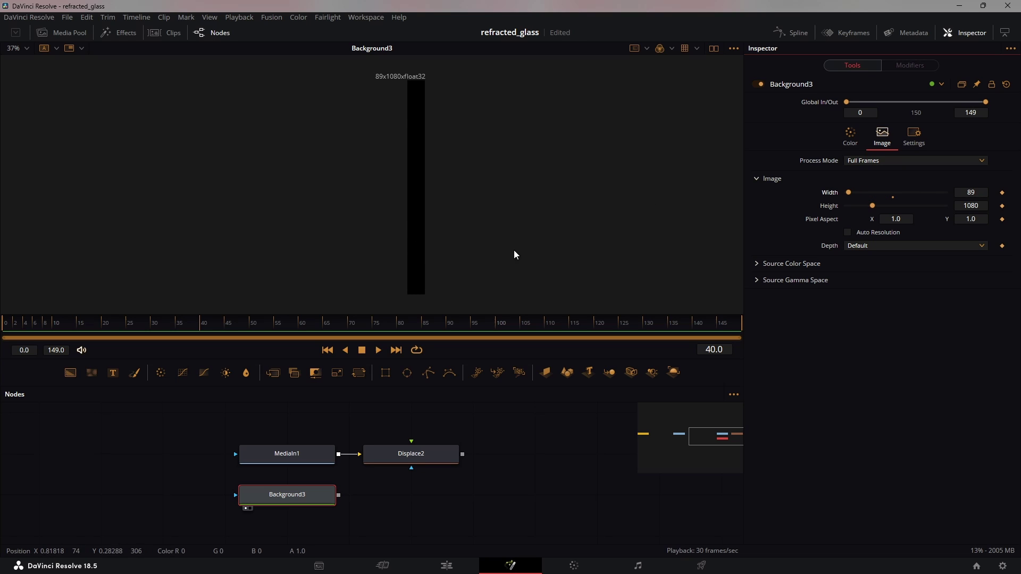
# Step: Switch the narrow background's type to Gradient and move the black stop inward to about 0.15
pyautogui.click(852, 139)
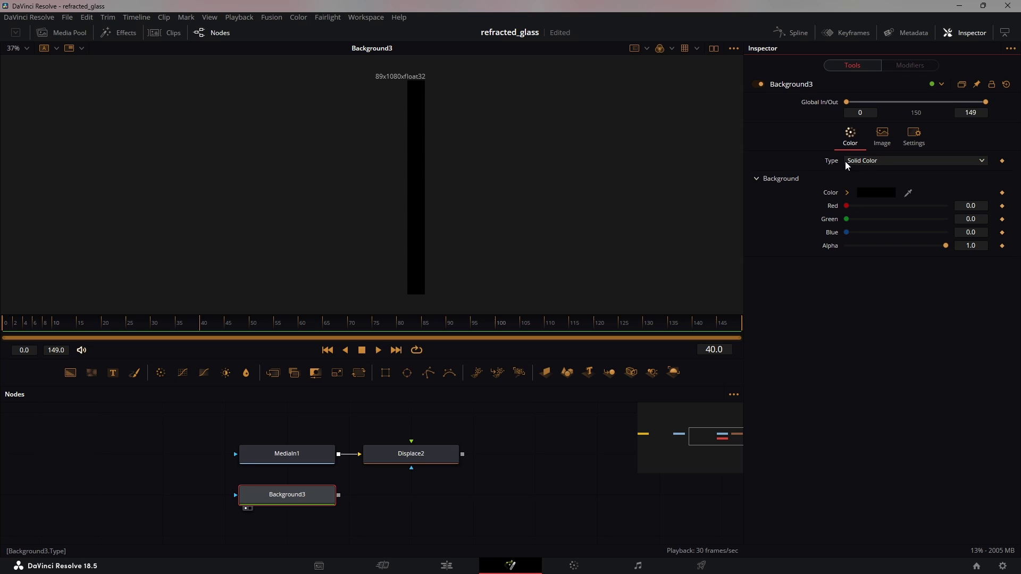
pyautogui.click(848, 162)
pyautogui.click(865, 221)
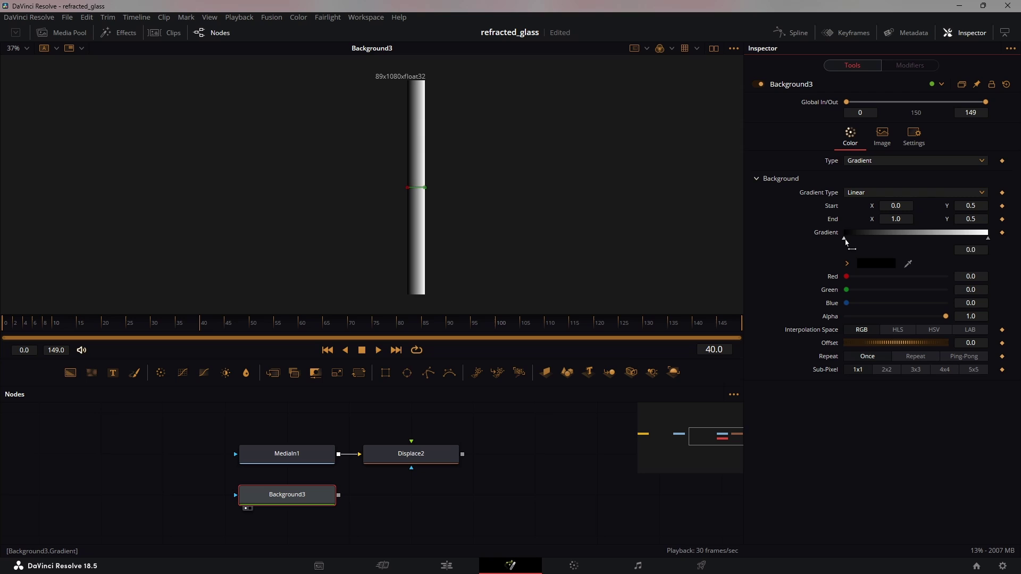
pyautogui.moveTo(846, 241); pyautogui.dragTo(867, 246)
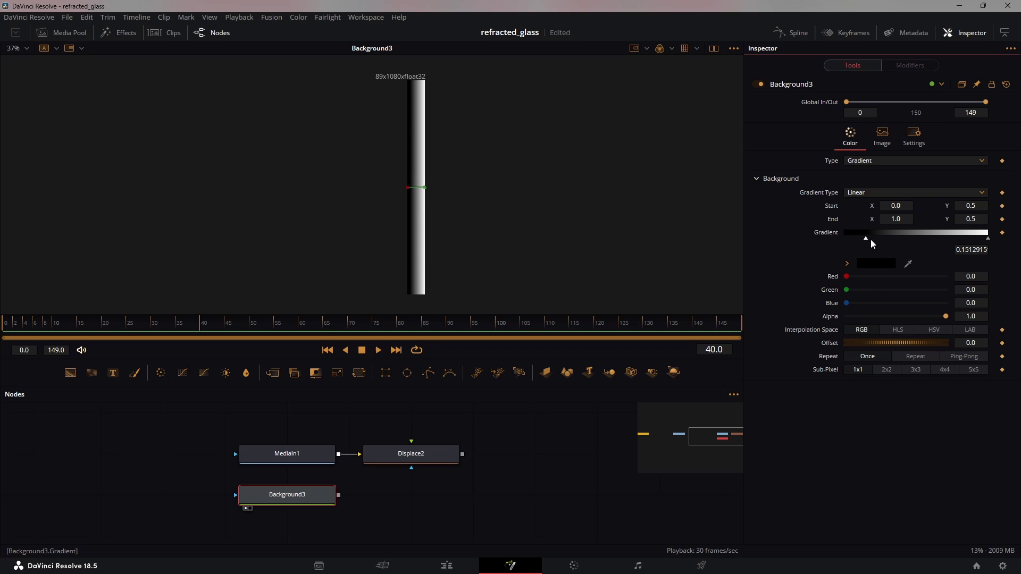
# Step: Rename the narrow gradient background node as gradient
pyautogui.click(294, 497)
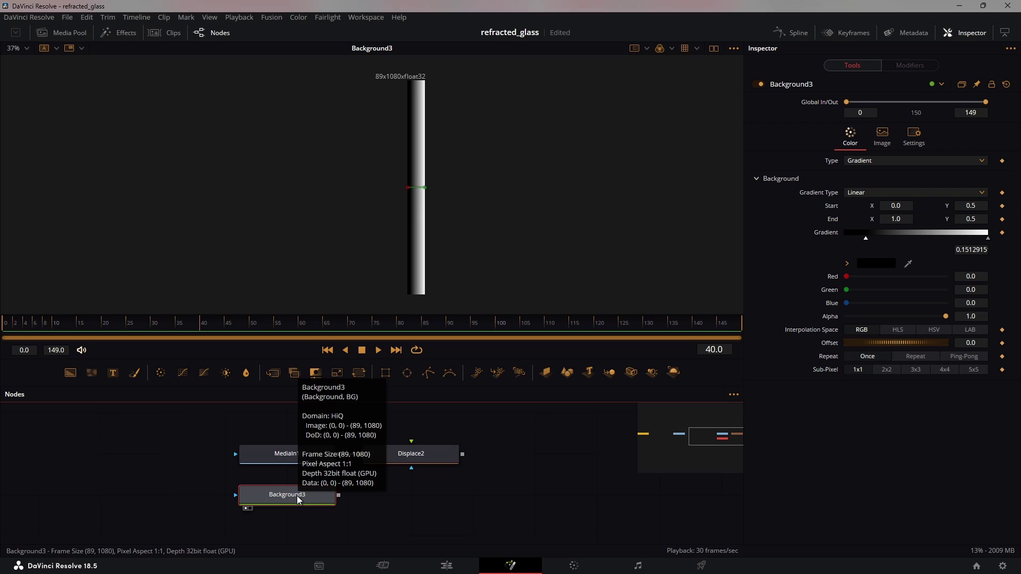
pyautogui.press('F2')
pyautogui.write('gradient')
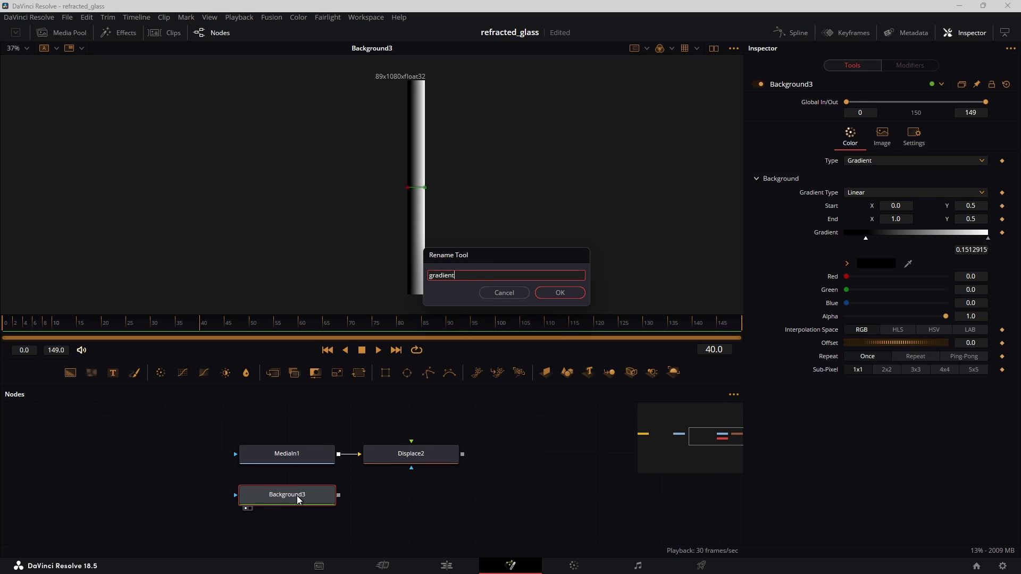
pyautogui.press('Return')
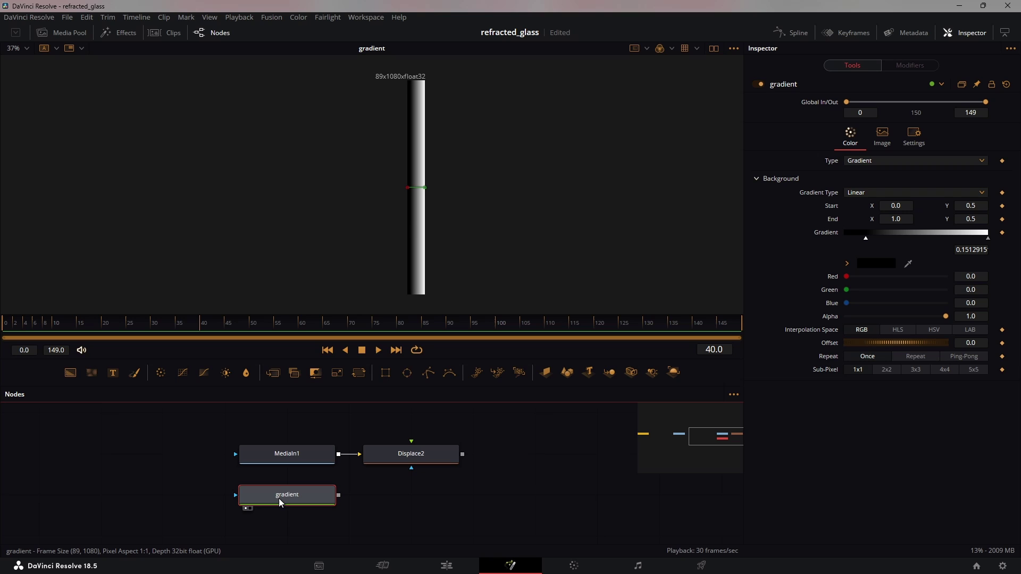
# Step: Merge a new Background node with the gradient node, view the merge, and swap its inputs so the gradient becomes the foreground
pyautogui.click(71, 374)
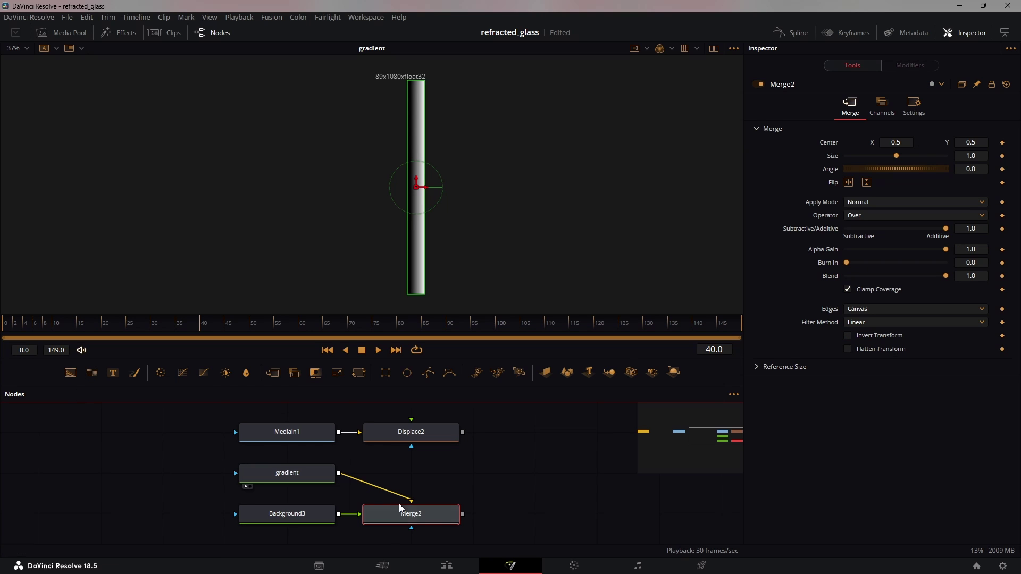
pyautogui.press('1')
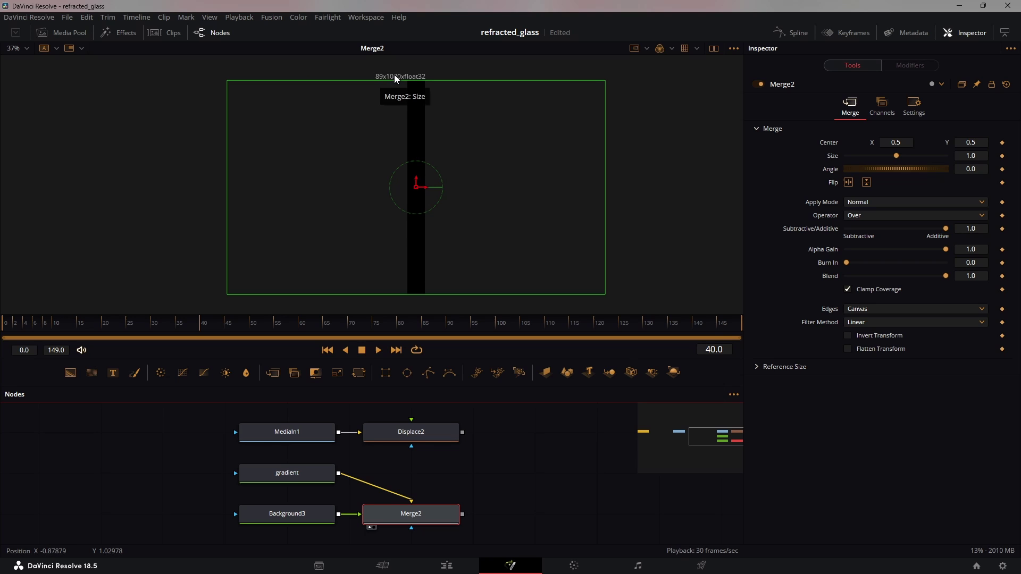
pyautogui.rightClick(415, 516)
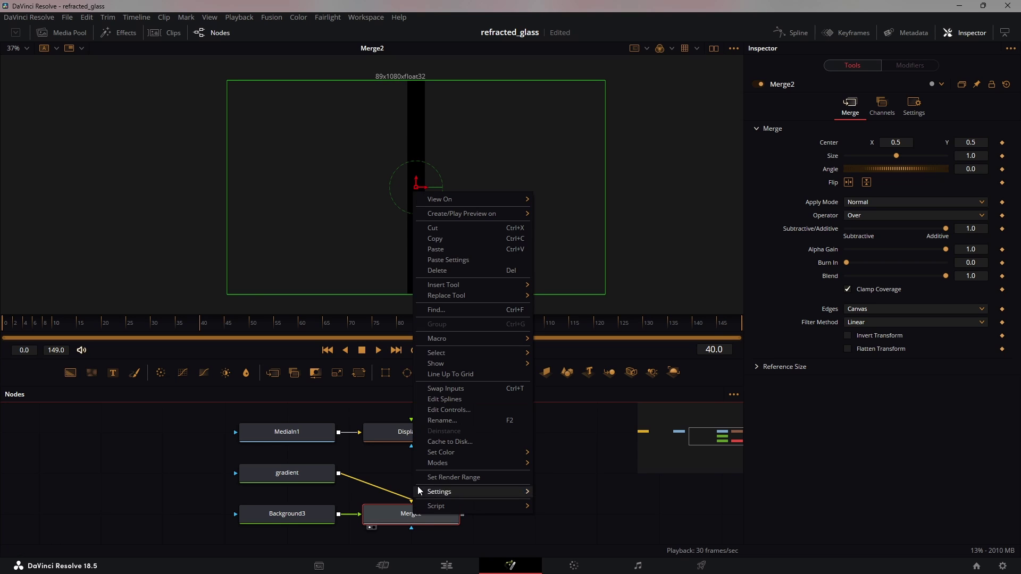
pyautogui.click(438, 389)
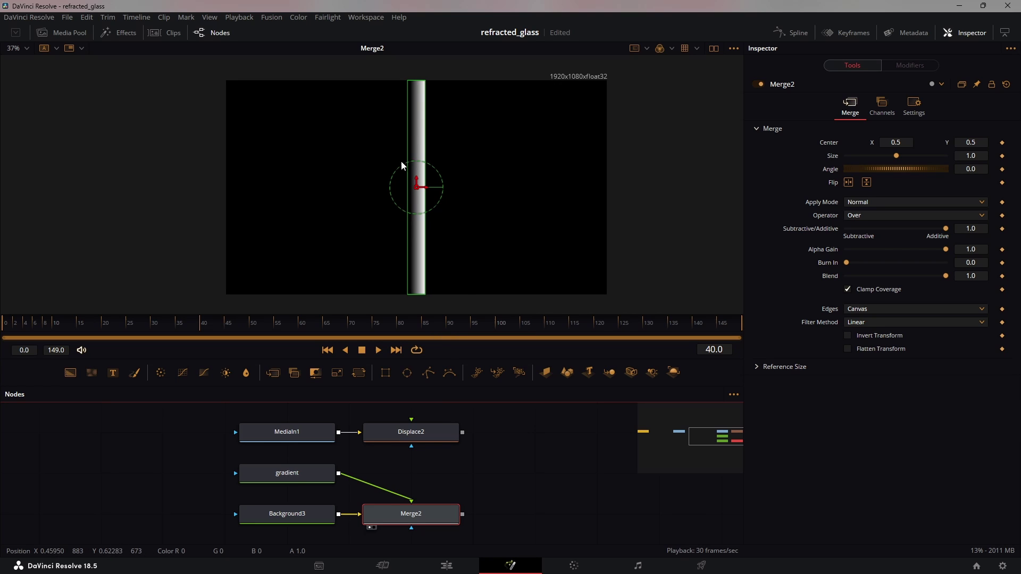
# Step: Set the alpha of the full-frame Background3 node to 0 and turn on the viewer's Checker Underlay
pyautogui.click(297, 475)
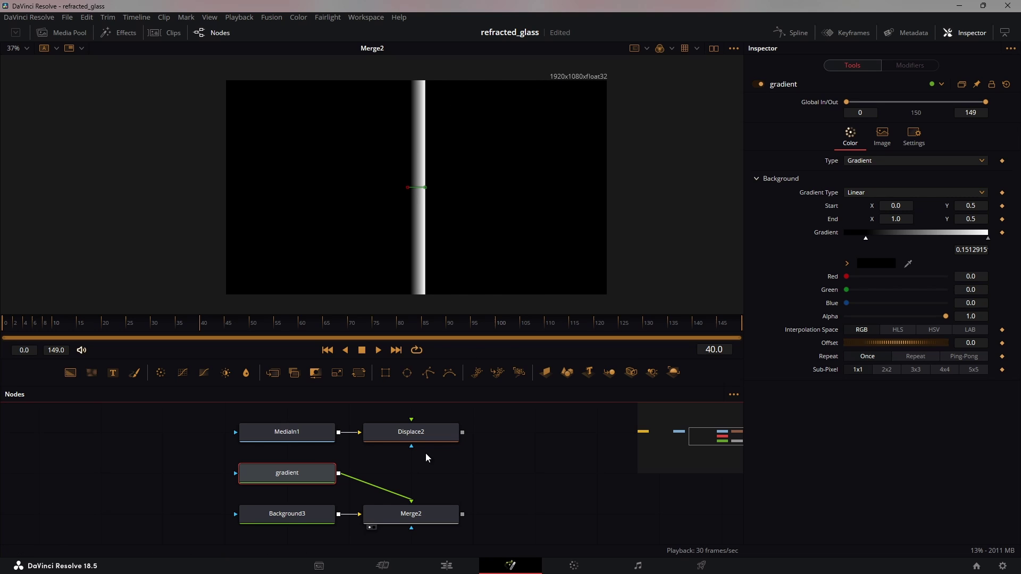
pyautogui.click(298, 515)
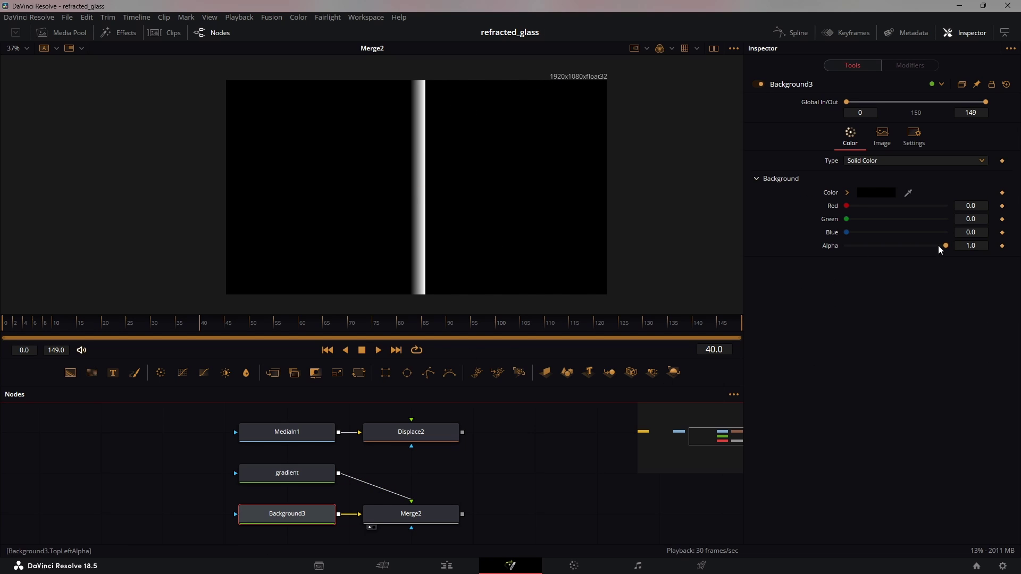
pyautogui.moveTo(945, 245); pyautogui.dragTo(736, 244)
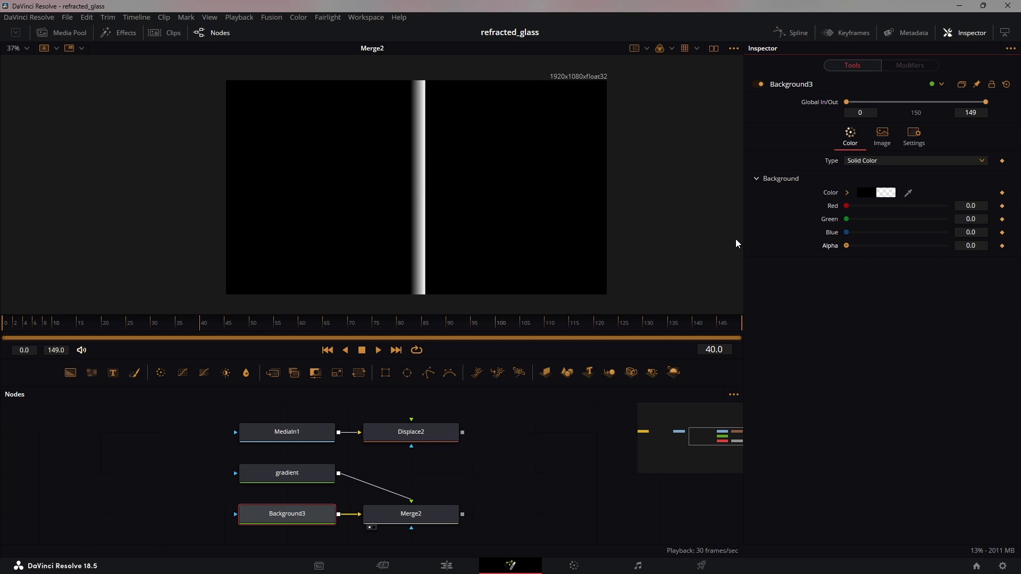
pyautogui.click(417, 519)
pyautogui.click(291, 517)
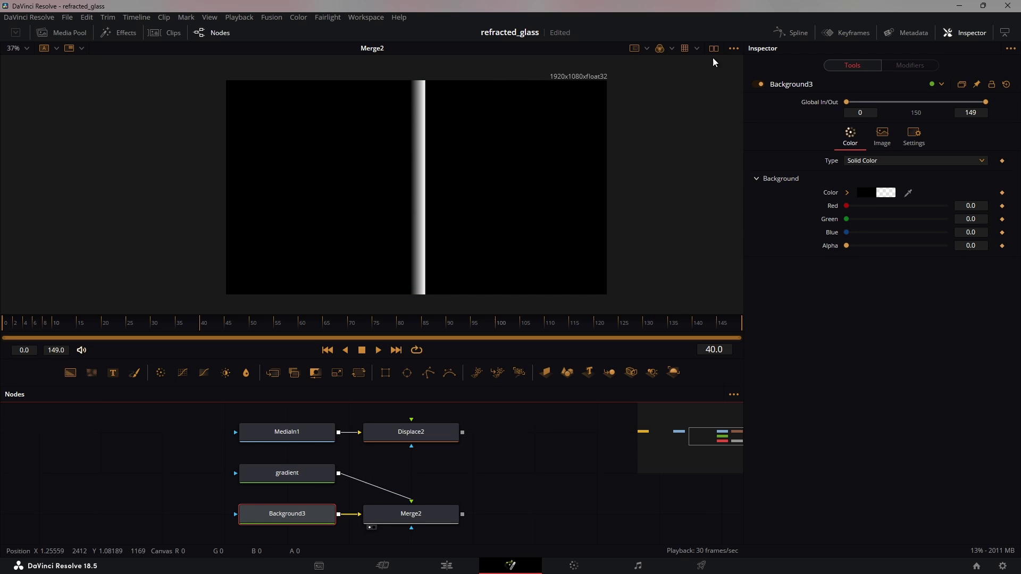
pyautogui.click(733, 48)
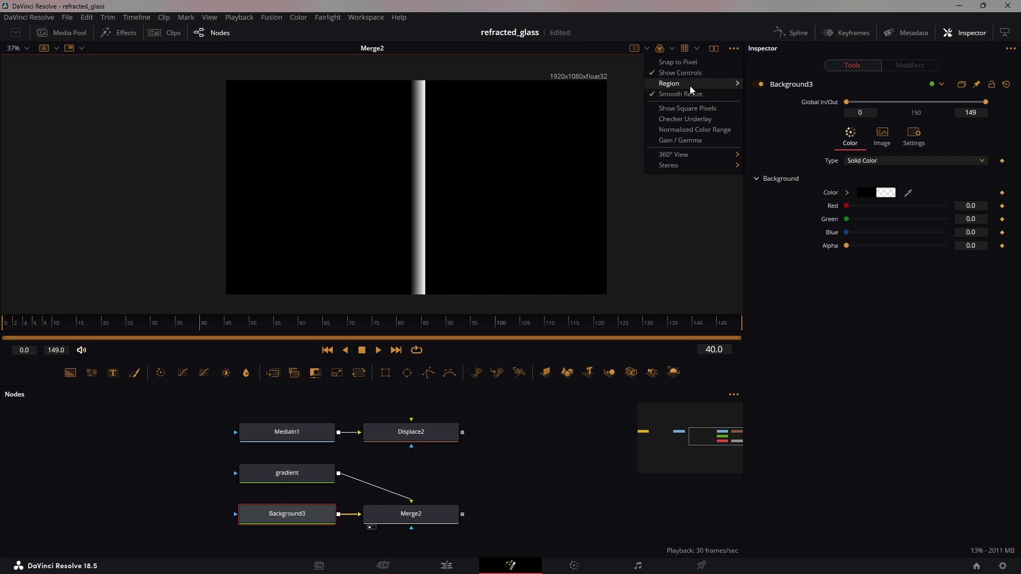
pyautogui.click(670, 120)
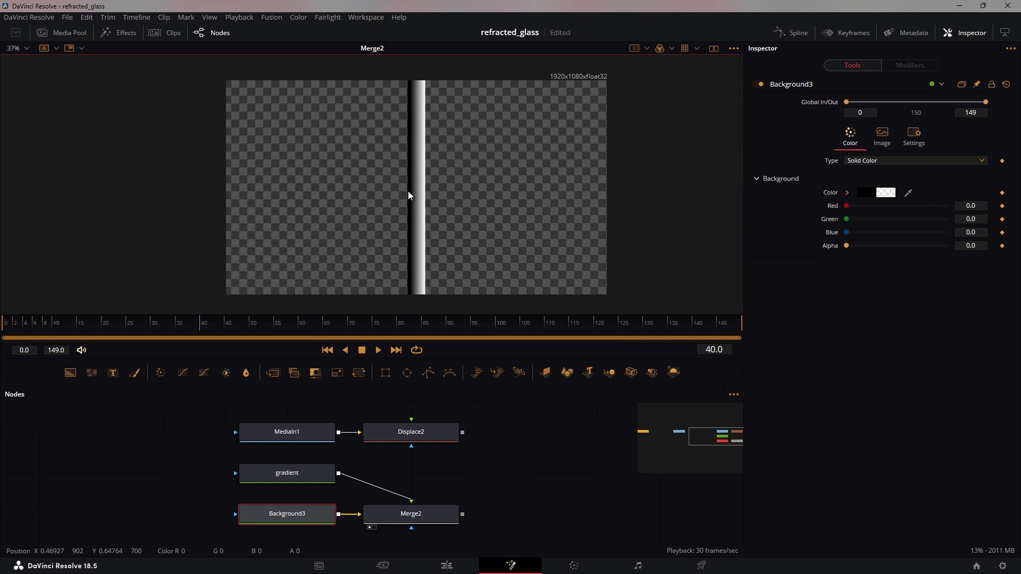
# Step: Set the Edges option of Merge2 to Wrap to repeat the gradient strip across the frame
pyautogui.click(411, 514)
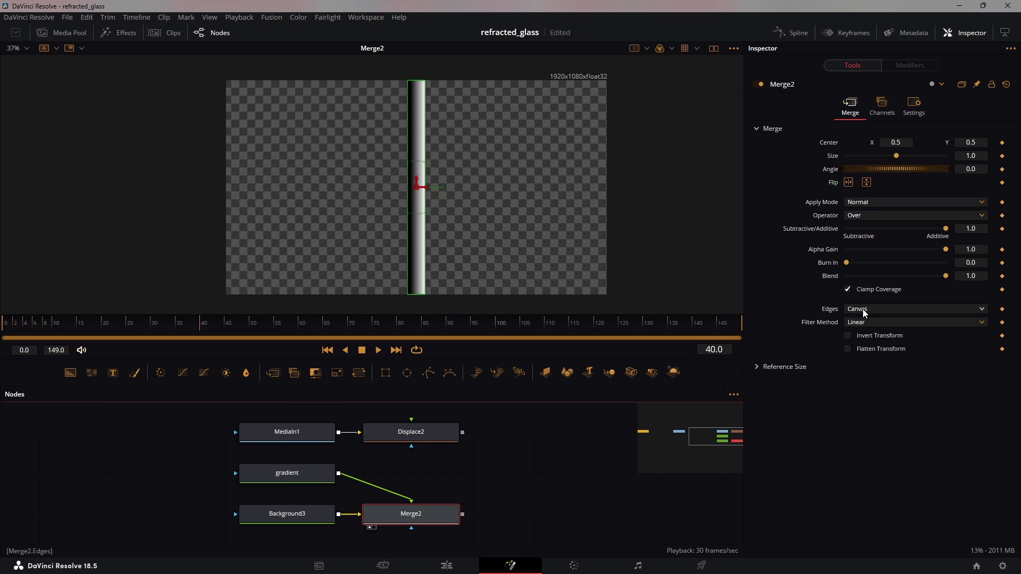
pyautogui.click(846, 310)
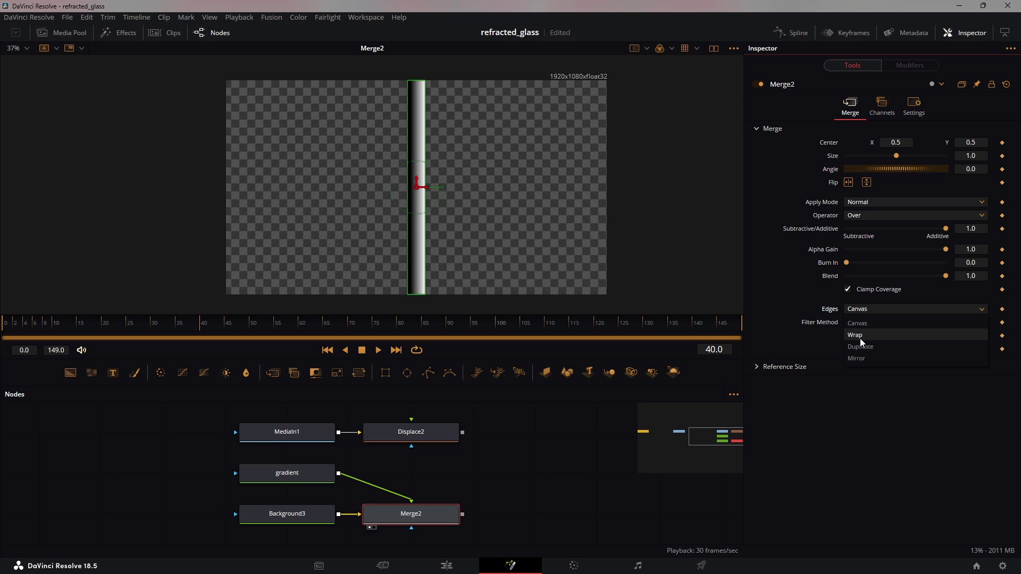
pyautogui.click(857, 336)
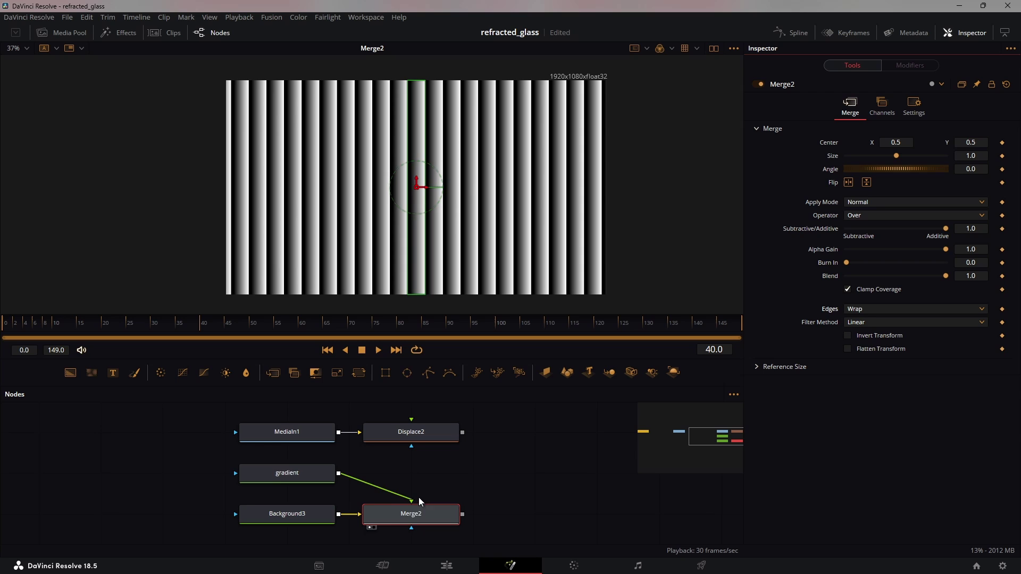
# Step: Connect the Merge2 output to the foreground input of Displace2 and display Displace2 in the viewer
pyautogui.click(263, 497)
pyautogui.moveTo(263, 497); pyautogui.dragTo(409, 433)
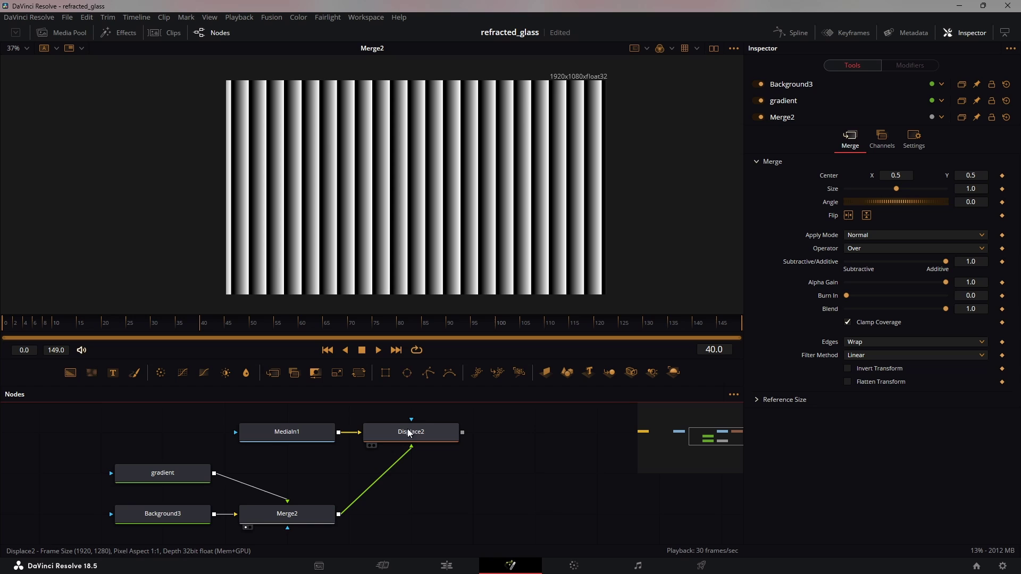
pyautogui.moveTo(458, 454); pyautogui.dragTo(460, 478)
pyautogui.click(441, 463)
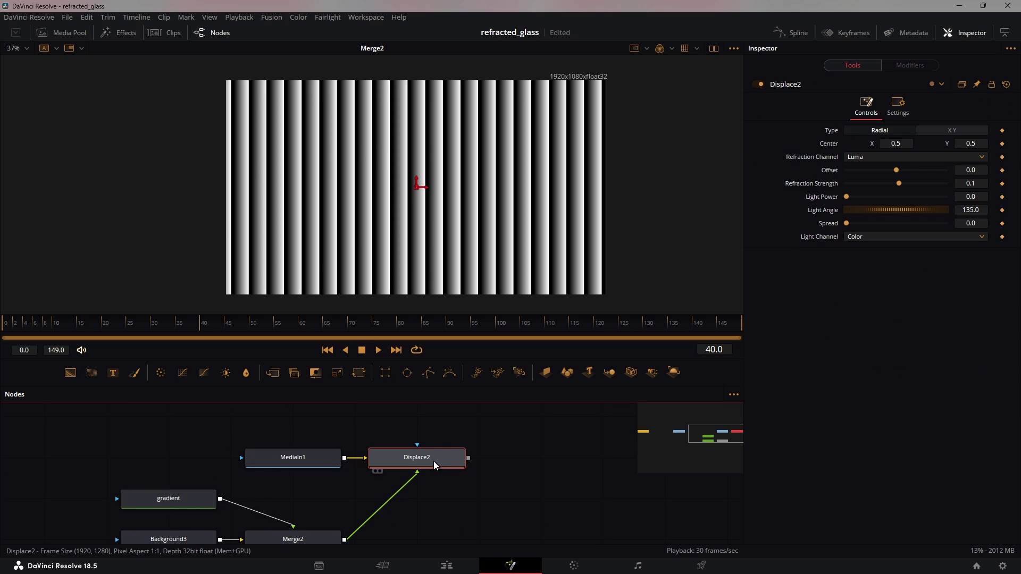
pyautogui.press('1')
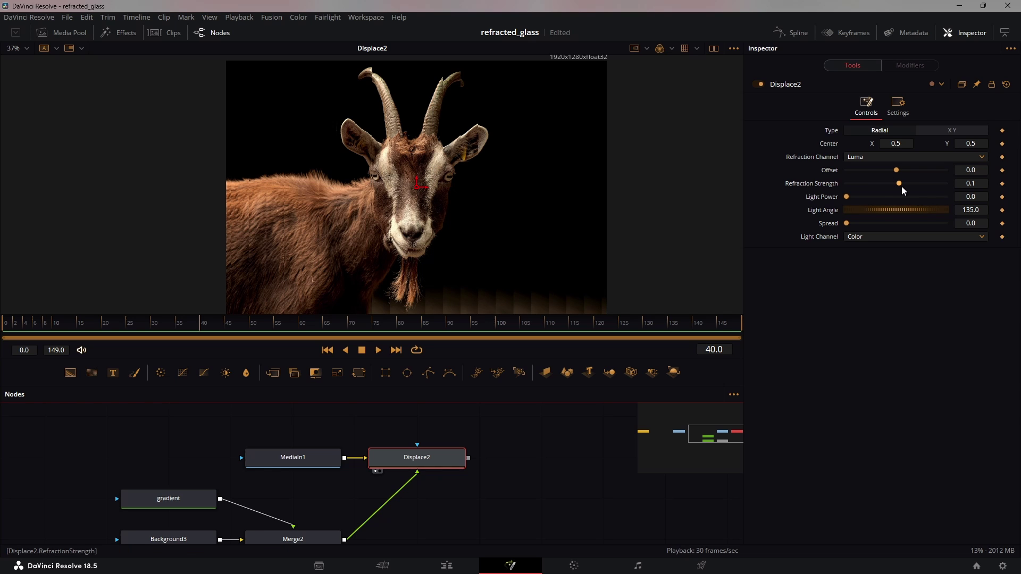
# Step: Switch the Displace2 type from Radial to XY and set the X Refraction to 0.012
pyautogui.moveTo(899, 184)
pyautogui.mouseDown()
pyautogui.moveTo(886, 184)
pyautogui.moveTo(911, 188)
pyautogui.moveTo(902, 192)
pyautogui.mouseUp()
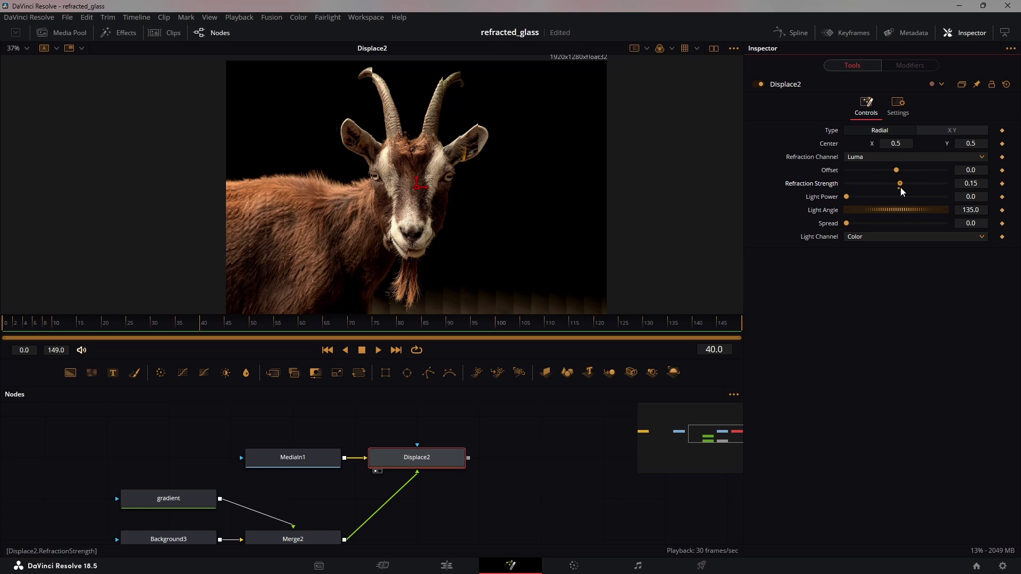
pyautogui.click(938, 132)
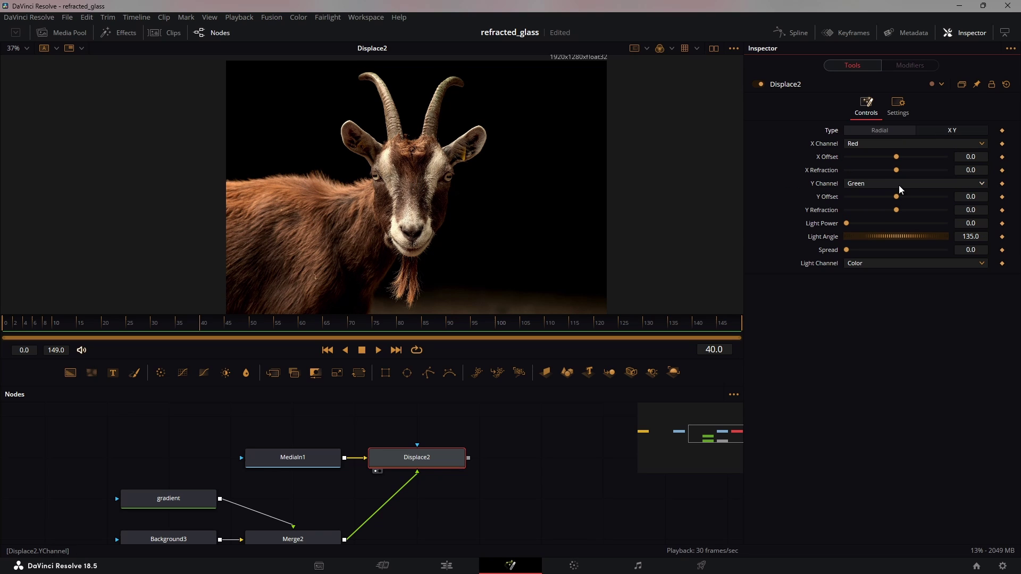
pyautogui.moveTo(897, 171); pyautogui.dragTo(903, 172)
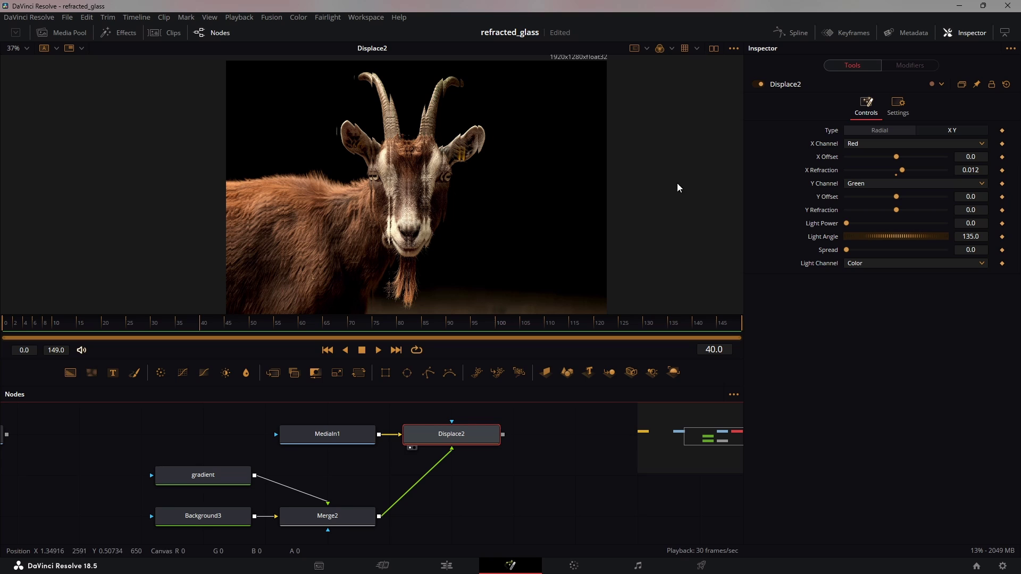
pyautogui.click(340, 525)
pyautogui.hotkey('shift', 'space')
pyautogui.write('disp')
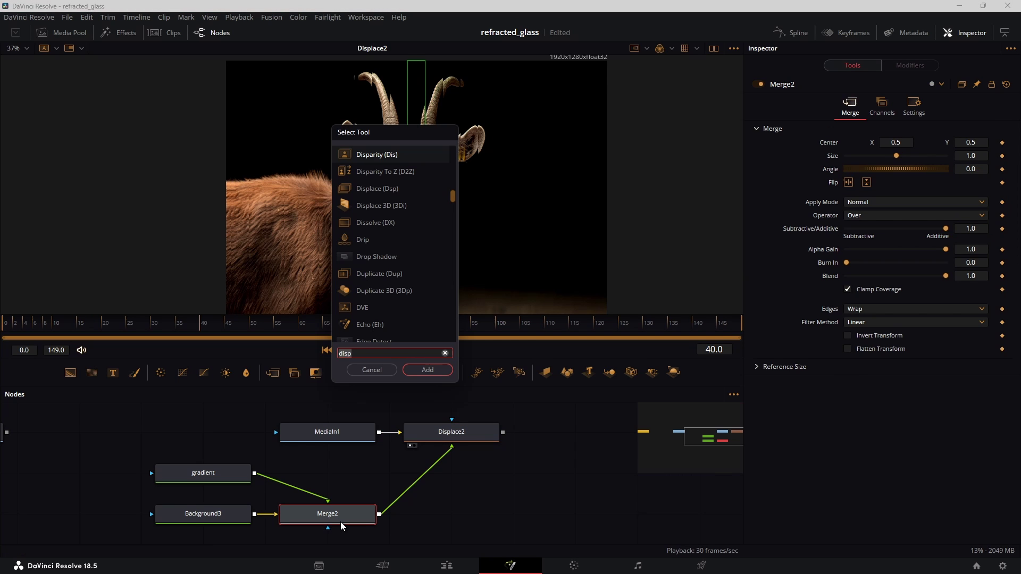
pyautogui.press('BackSpace')
pyautogui.press('BackSpace')
pyautogui.press('BackSpace')
pyautogui.press('BackSpace')
pyautogui.write('gra')
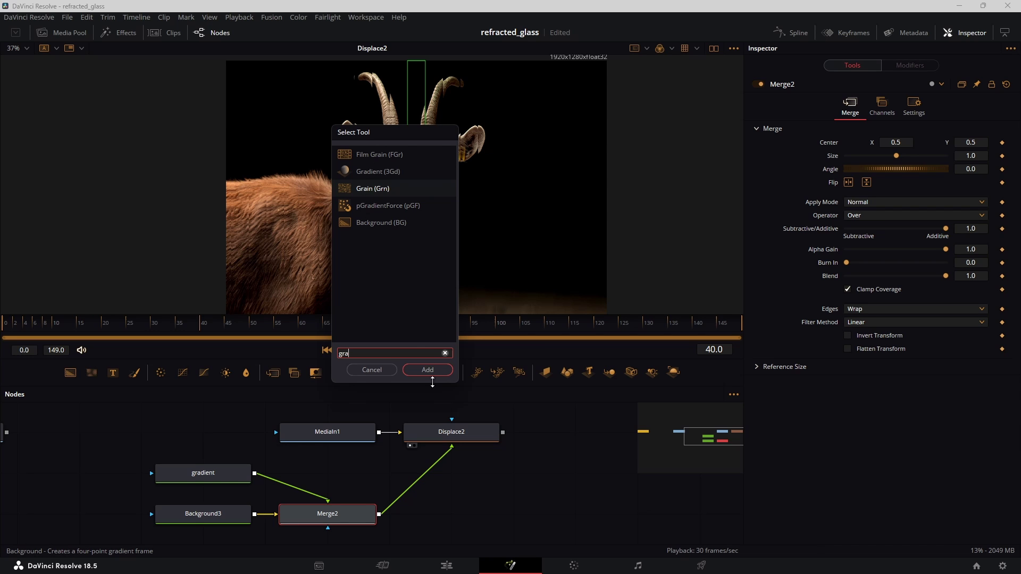
pyautogui.click(428, 371)
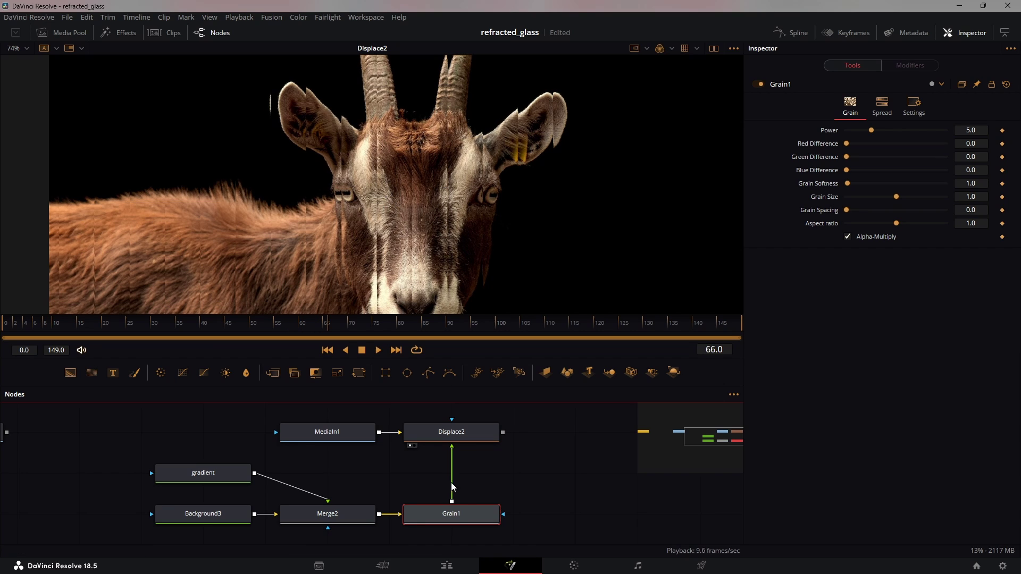
pyautogui.press('Delete')
# Step: Insert a Film Grain node between Merge2 and Displace2
pyautogui.click(359, 523)
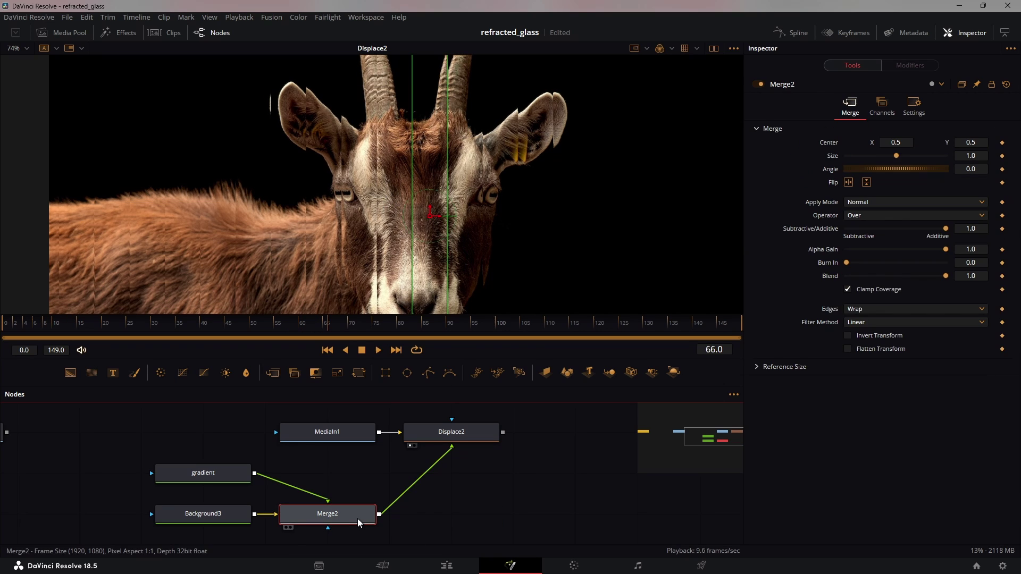
pyautogui.hotkey('shift', 'space')
pyautogui.write('gra')
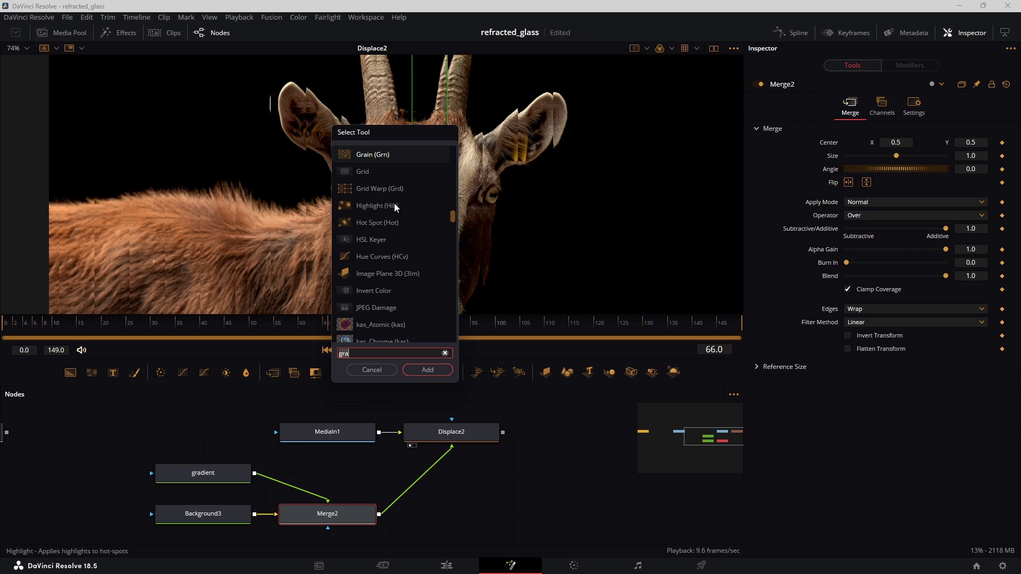
pyautogui.press('BackSpace')
pyautogui.press('BackSpace')
pyautogui.press('BackSpace')
pyautogui.write('fil')
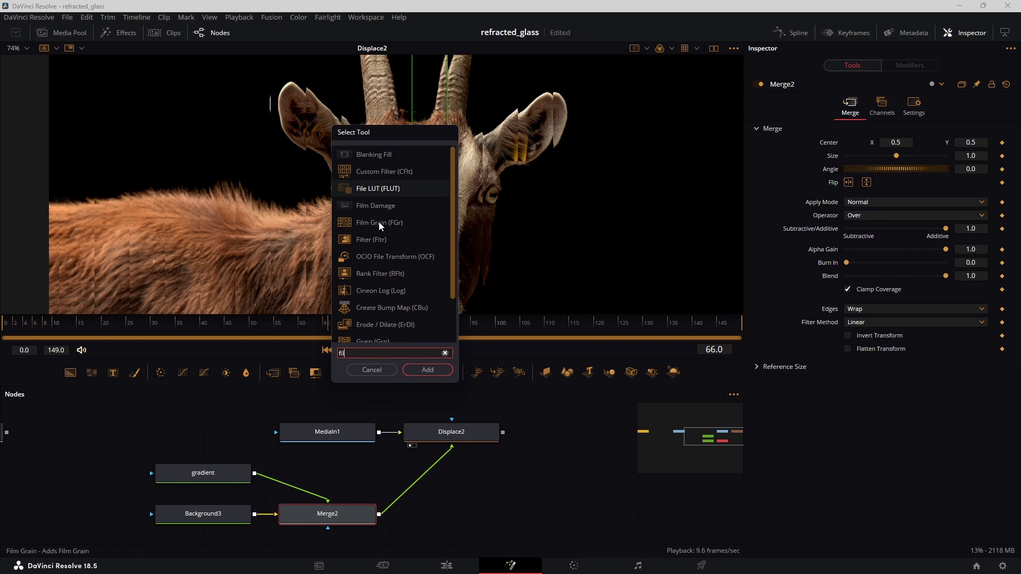
pyautogui.click(380, 223)
pyautogui.click(442, 372)
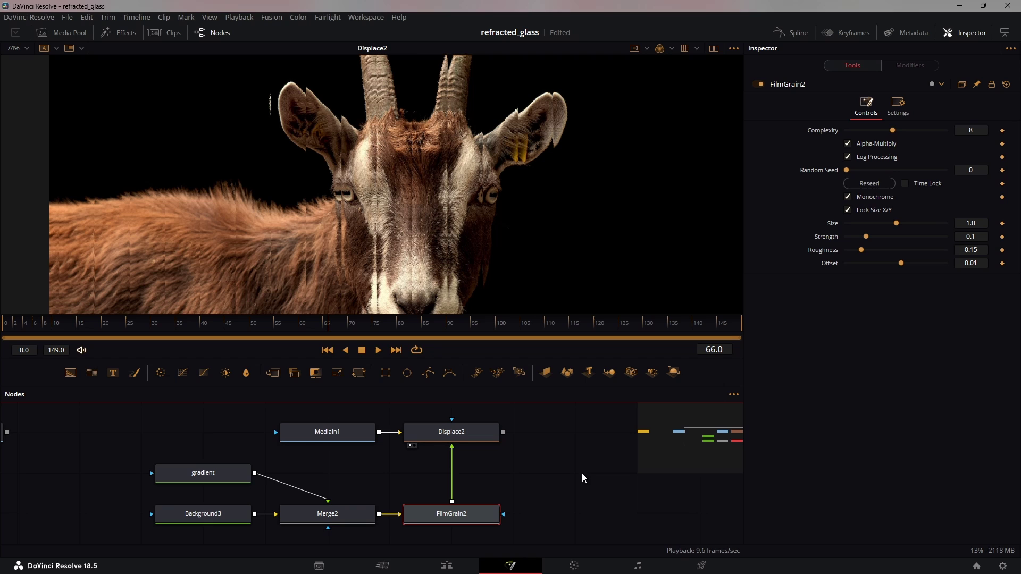
# Step: Enable Time Lock on the FilmGrain2 node and raise its Strength to about 0.26
pyautogui.click(905, 183)
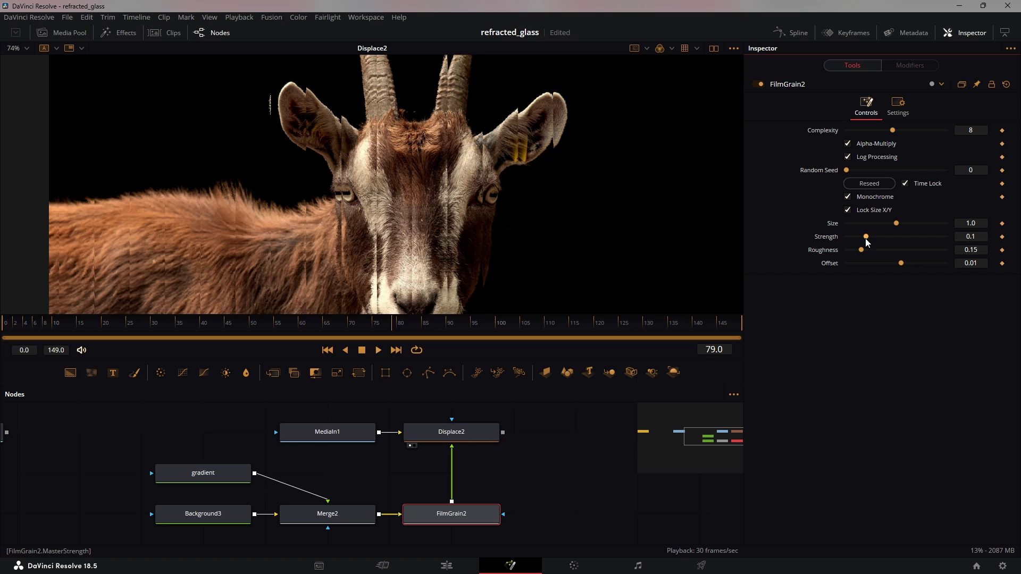
pyautogui.moveTo(866, 238); pyautogui.dragTo(898, 237)
pyautogui.scroll(5, 408, 209)
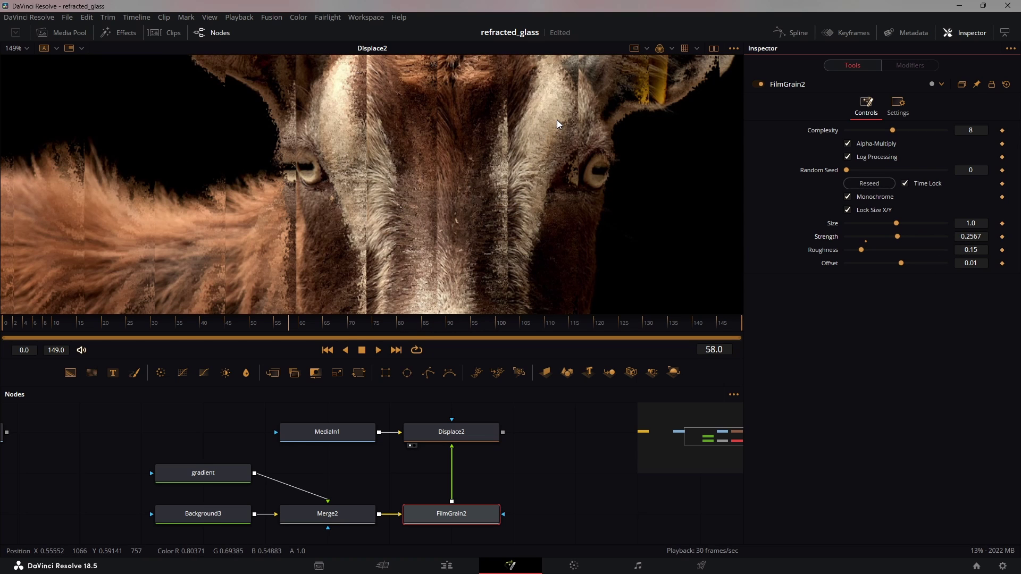
pyautogui.scroll(-5, 558, 125)
pyautogui.scroll(-2, 416, 459)
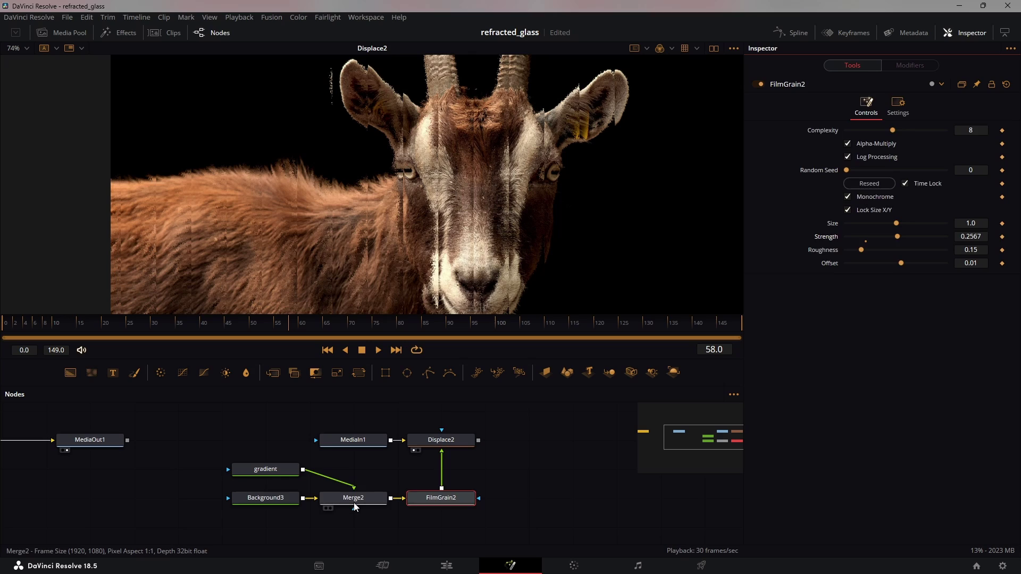
# Step: Reduce the Merge2 Size to 0.28 to narrow the repeating refraction strips
pyautogui.click(354, 503)
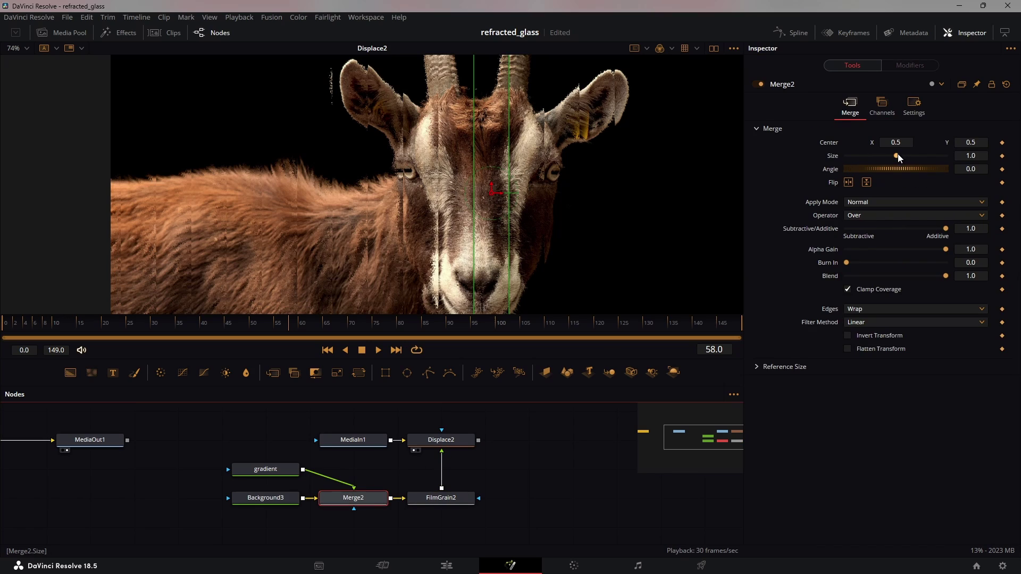
pyautogui.moveTo(898, 155); pyautogui.dragTo(859, 152)
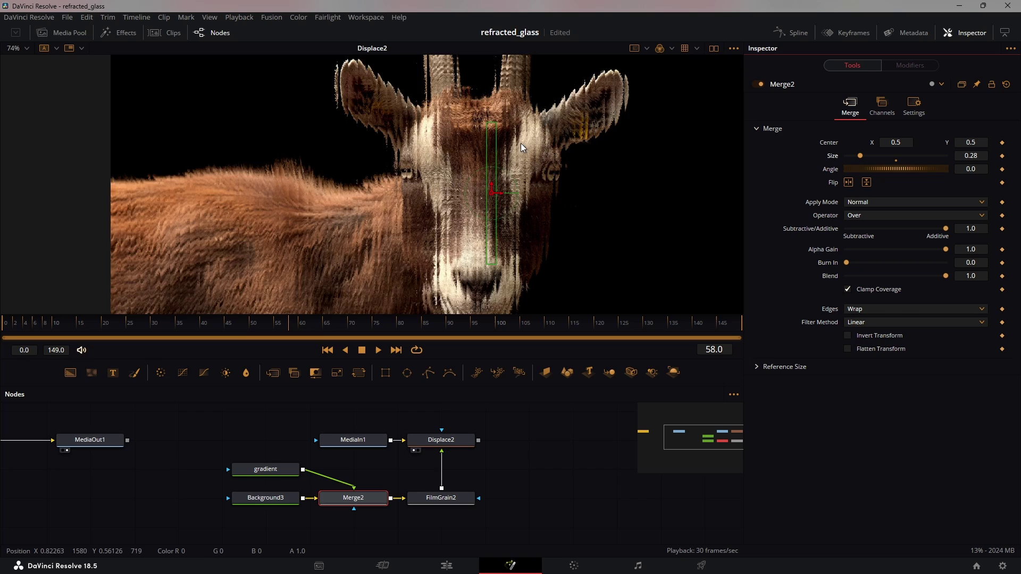
pyautogui.scroll(-2, 493, 142)
pyautogui.scroll(1, 493, 142)
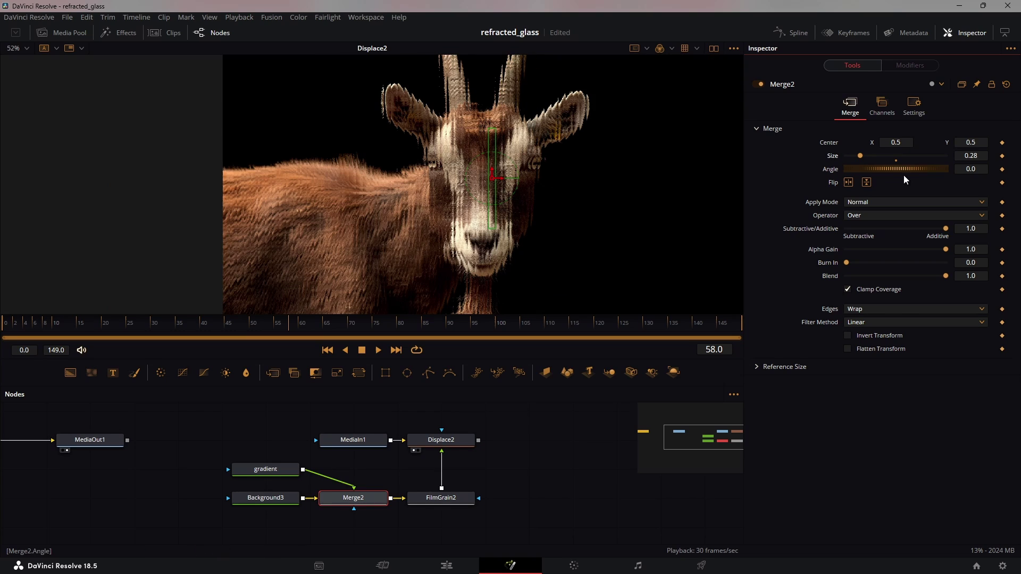
# Step: Try shifting the Merge2 Center X and rotating its Angle, undoing each change
pyautogui.moveTo(899, 142); pyautogui.dragTo(931, 142)
pyautogui.hotkey('ctrl', 'z')
pyautogui.moveTo(873, 170); pyautogui.dragTo(886, 169)
pyautogui.hotkey('ctrl', 'z')
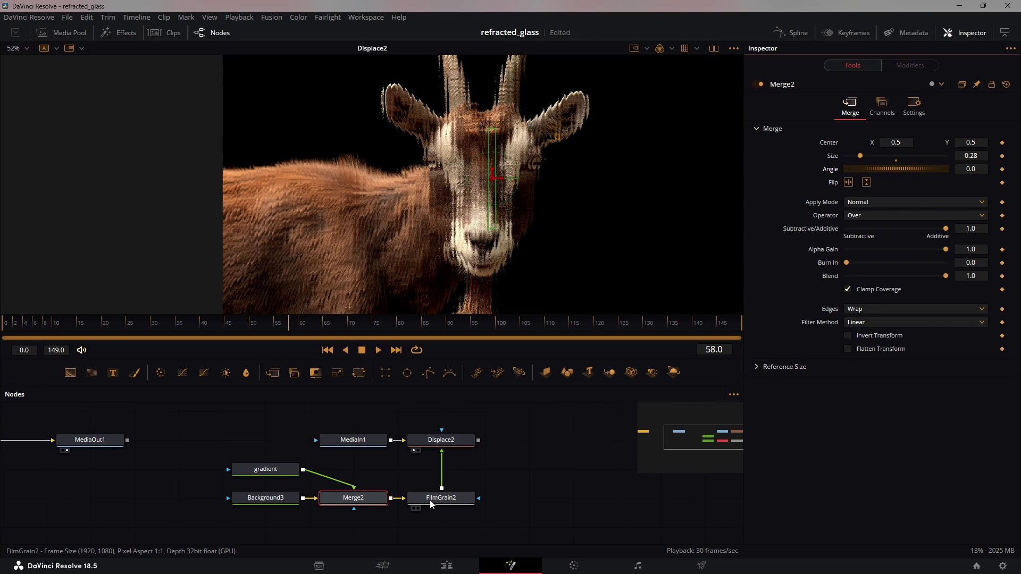
# Step: Mask Displace2 with a rectangle about 0.30 wide and 1.06 high, covering the right-hand part of the goat's face at about X 0.67, Y 0.53
pyautogui.moveTo(497, 488); pyautogui.dragTo(553, 533)
pyautogui.scroll(-2, 483, 198)
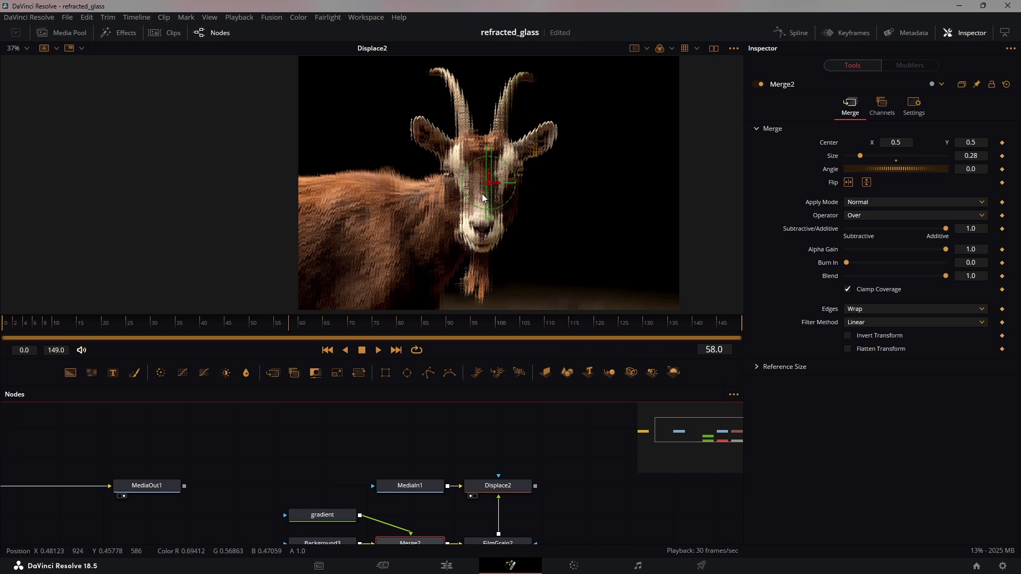
pyautogui.moveTo(391, 378); pyautogui.dragTo(519, 487)
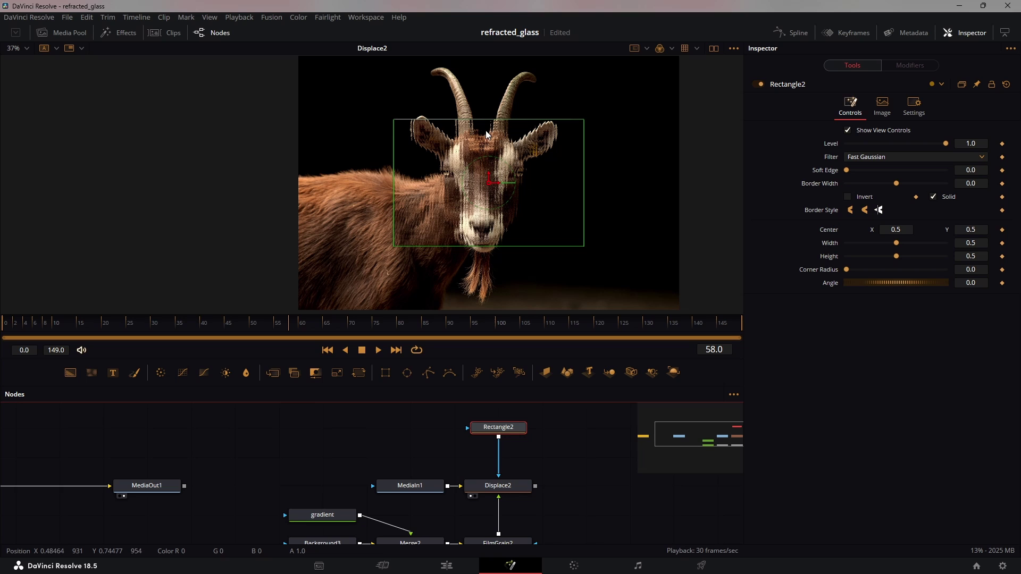
pyautogui.moveTo(485, 129); pyautogui.dragTo(487, 167)
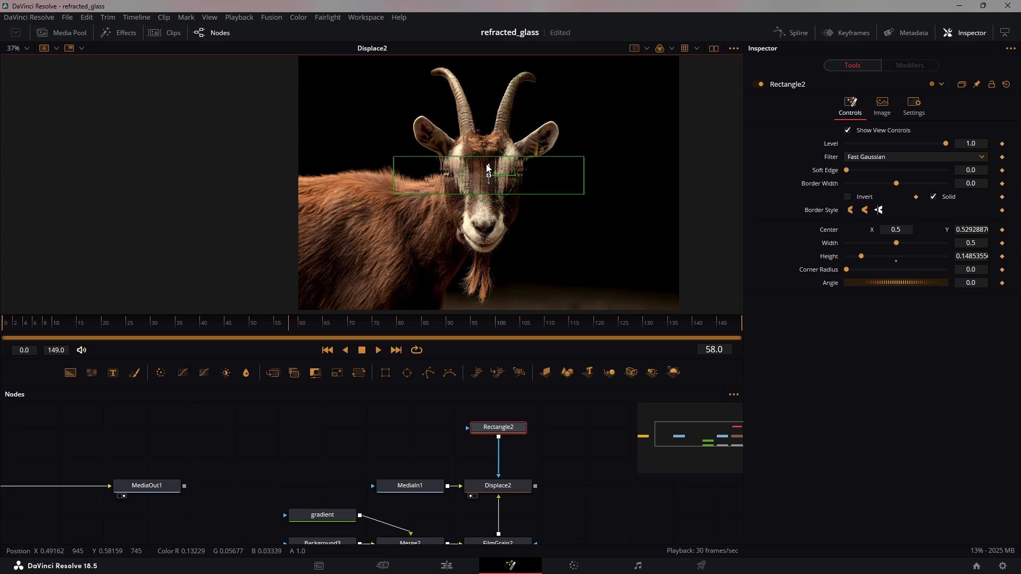
pyautogui.moveTo(391, 184); pyautogui.dragTo(434, 190)
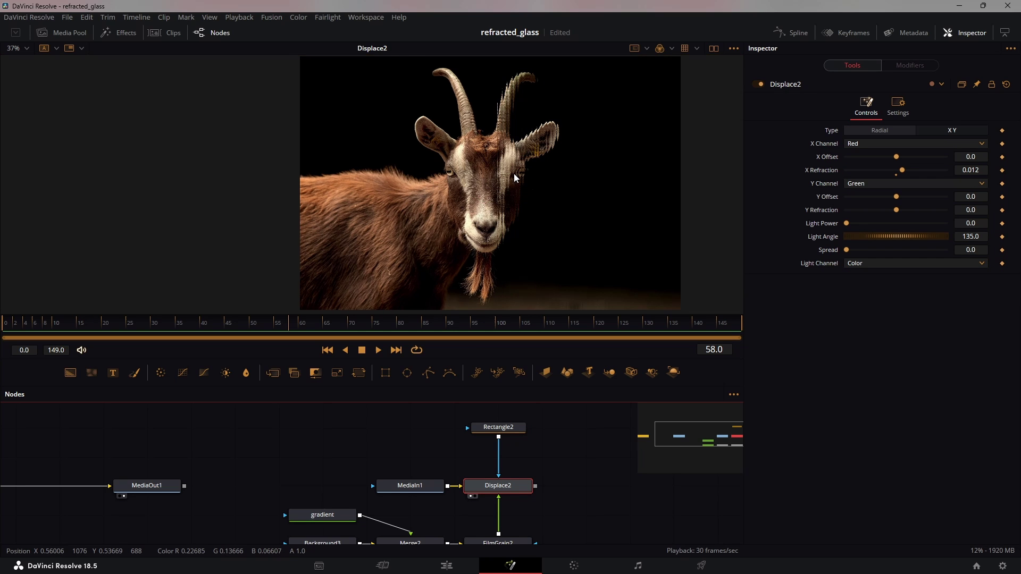
pyautogui.scroll(3, 515, 173)
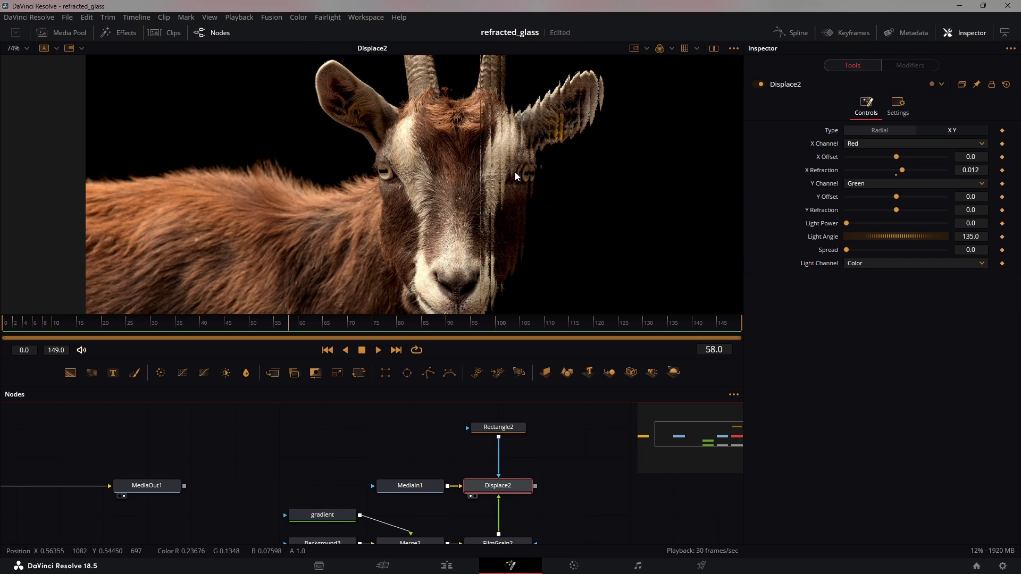
pyautogui.scroll(-2, 517, 174)
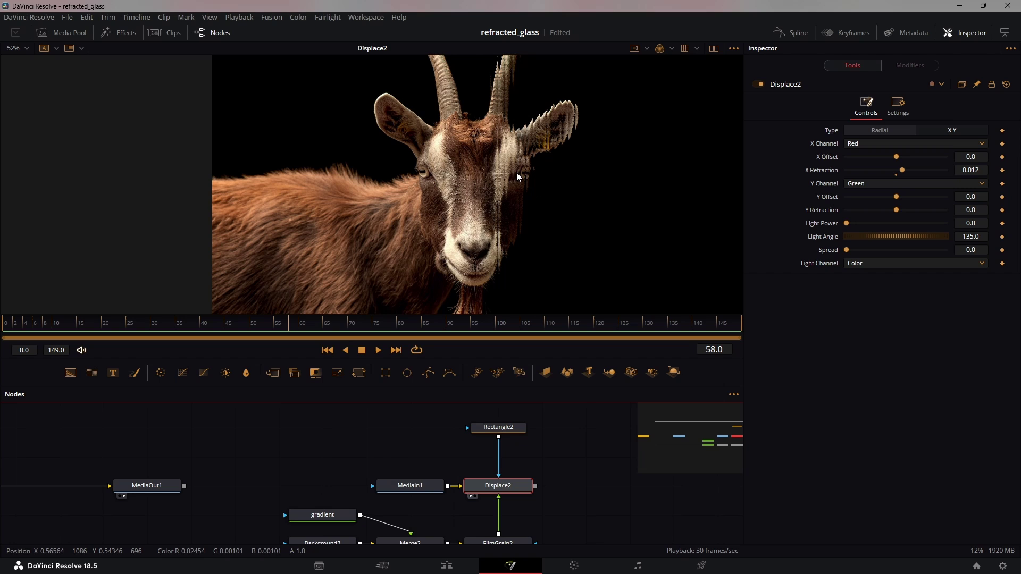
# Step: Add a Text+ node and connect it to the Displace2 background input in place of MediaIn1
pyautogui.moveTo(343, 488); pyautogui.dragTo(375, 466)
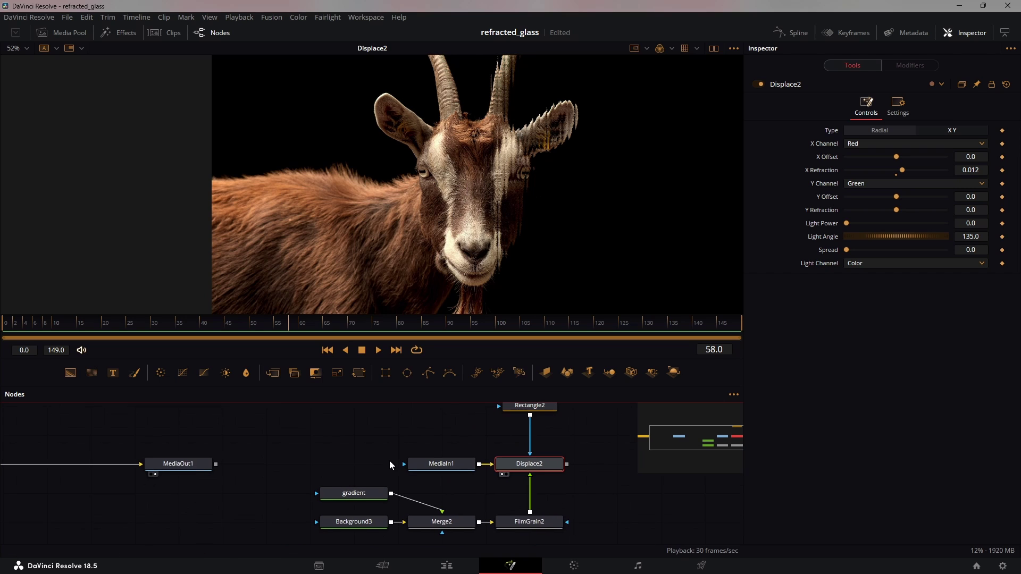
pyautogui.click(450, 471)
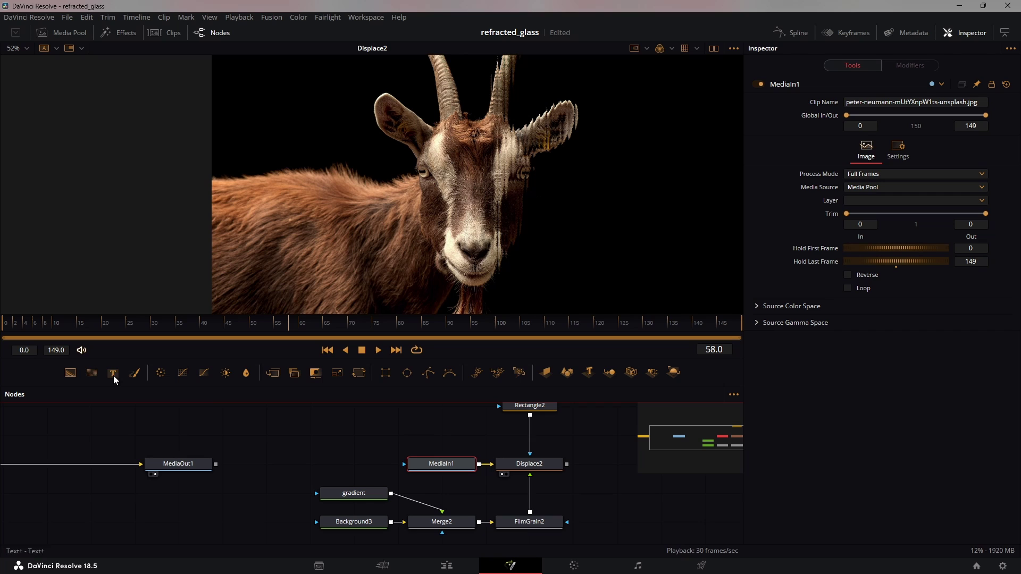
pyautogui.moveTo(112, 373); pyautogui.dragTo(369, 462)
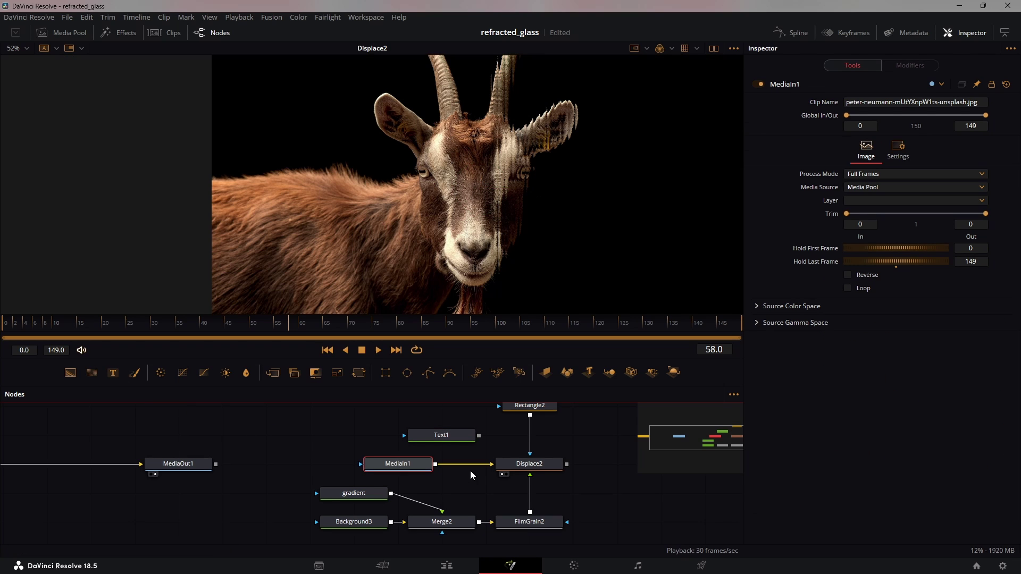
pyautogui.click(479, 464)
pyautogui.moveTo(479, 436); pyautogui.dragTo(506, 462)
# Step: Enter 123 as the Text1 text and set its Size to 0.5
pyautogui.click(444, 436)
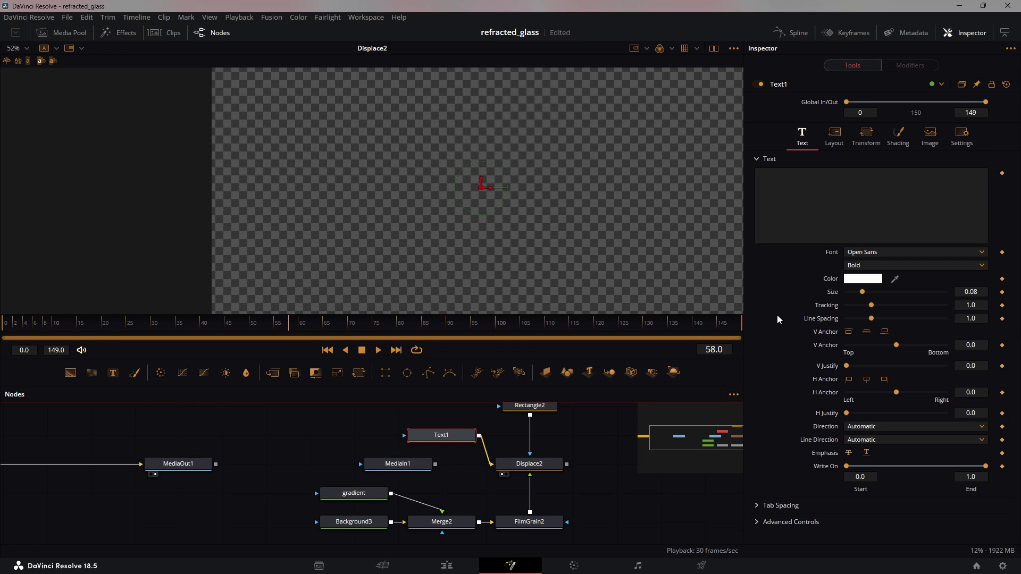
pyautogui.click(824, 174)
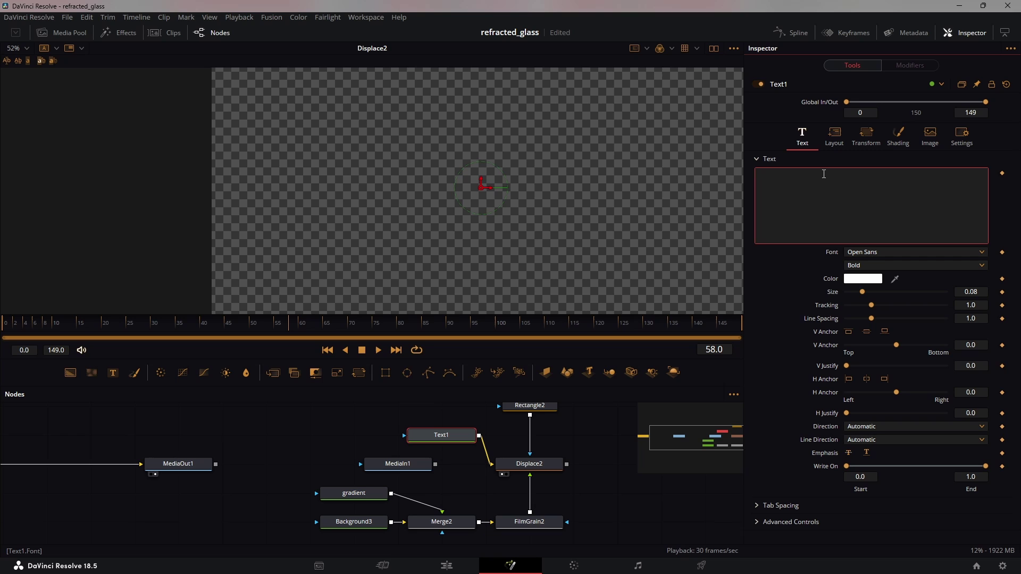
pyautogui.write('123')
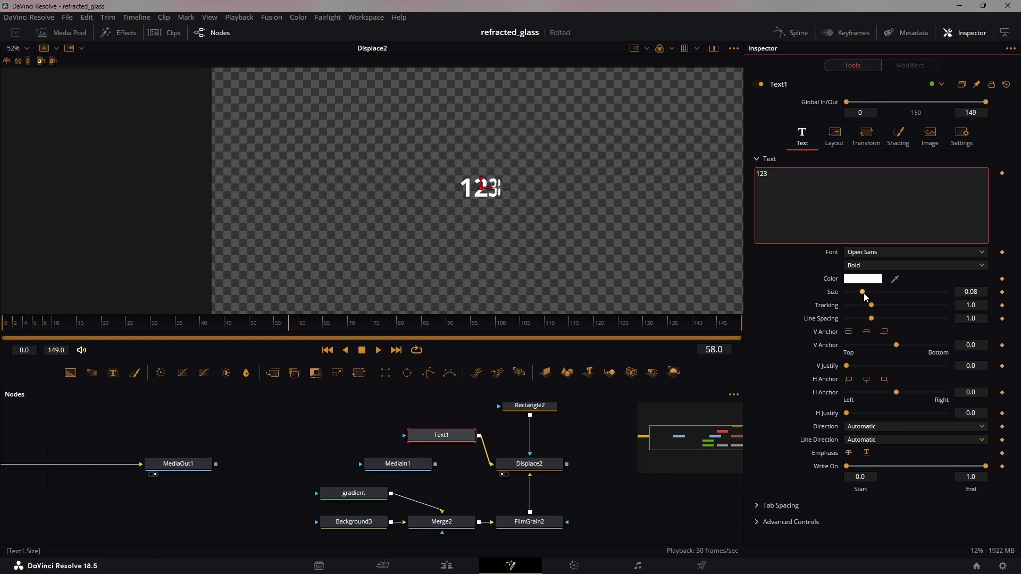
pyautogui.moveTo(864, 295); pyautogui.dragTo(999, 287)
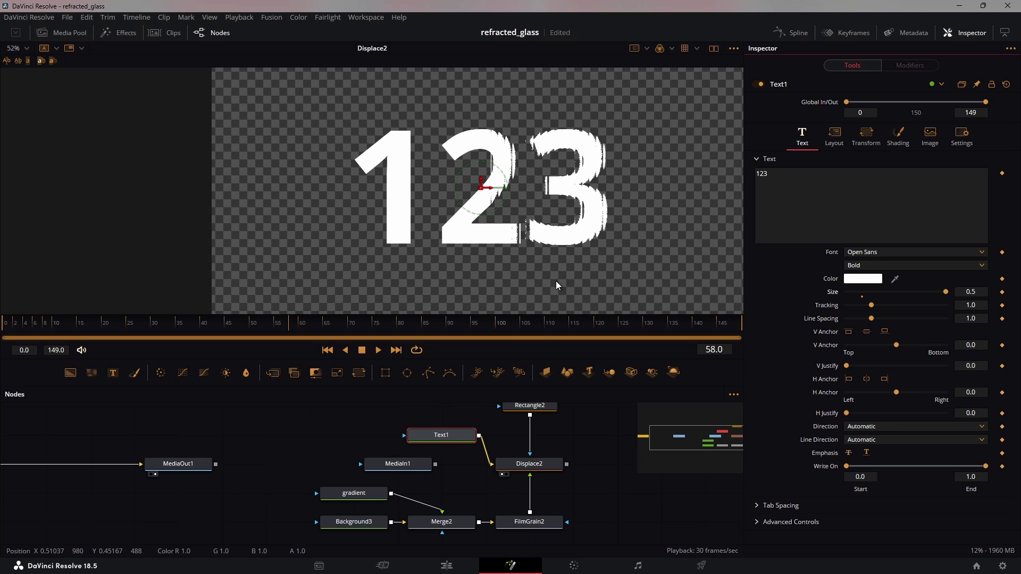
# Step: Disable the Rectangle2 mask so the refraction covers the whole text
pyautogui.click(548, 405)
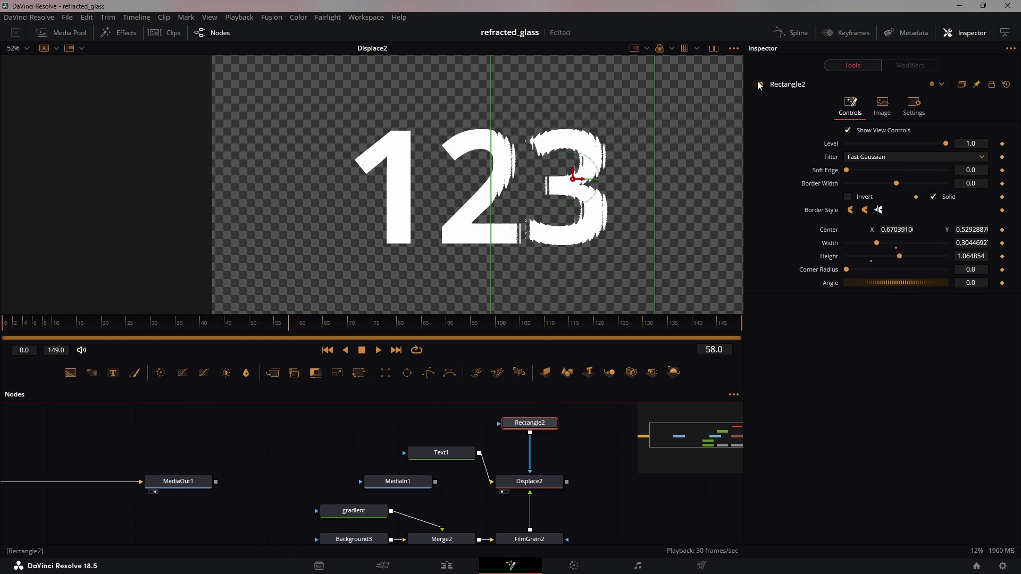
pyautogui.click(759, 85)
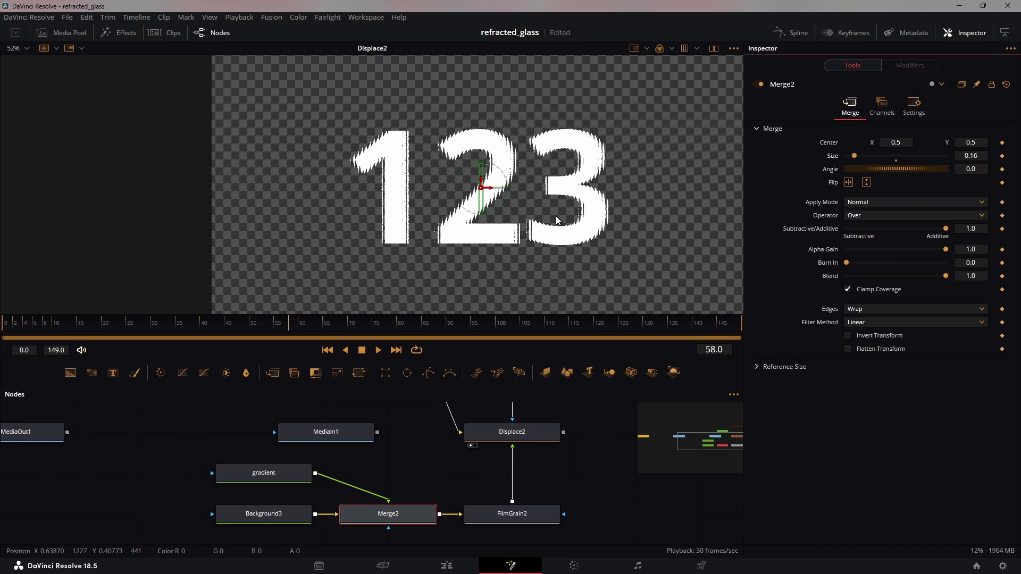
# Step: Set the Merge2 Size to 0.16 and turn off the viewer's Checker Underlay
pyautogui.scroll(-1, 558, 220)
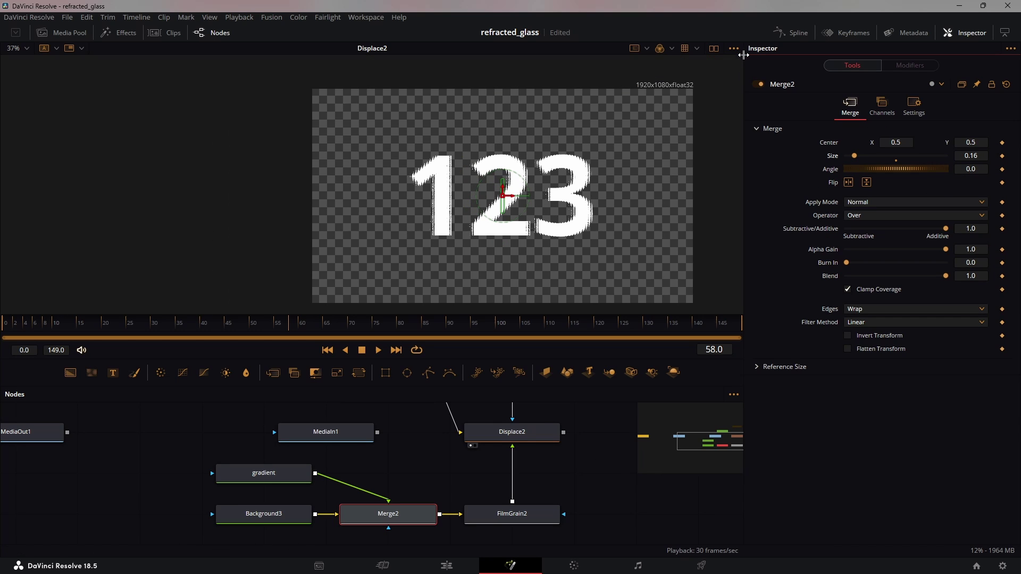
pyautogui.click(734, 48)
pyautogui.click(692, 122)
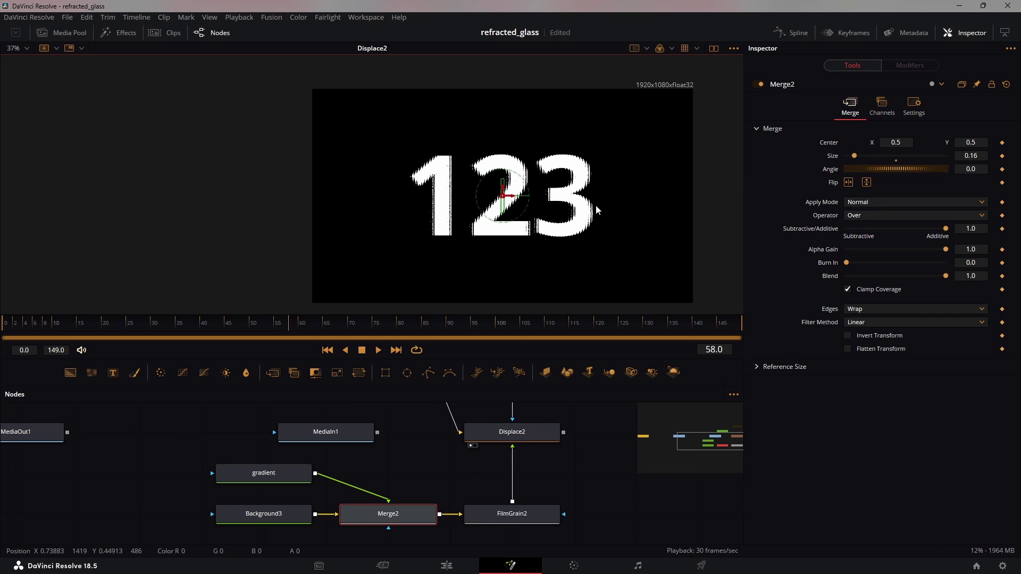